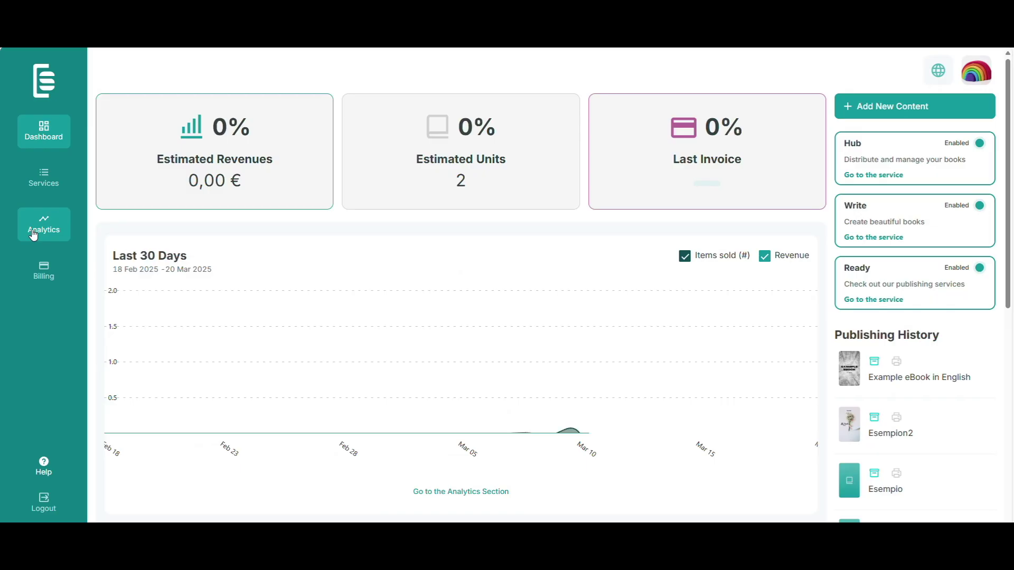
# Step: Go from Services into the Hub service and start creating a new ebook item
pyautogui.click(37, 179)
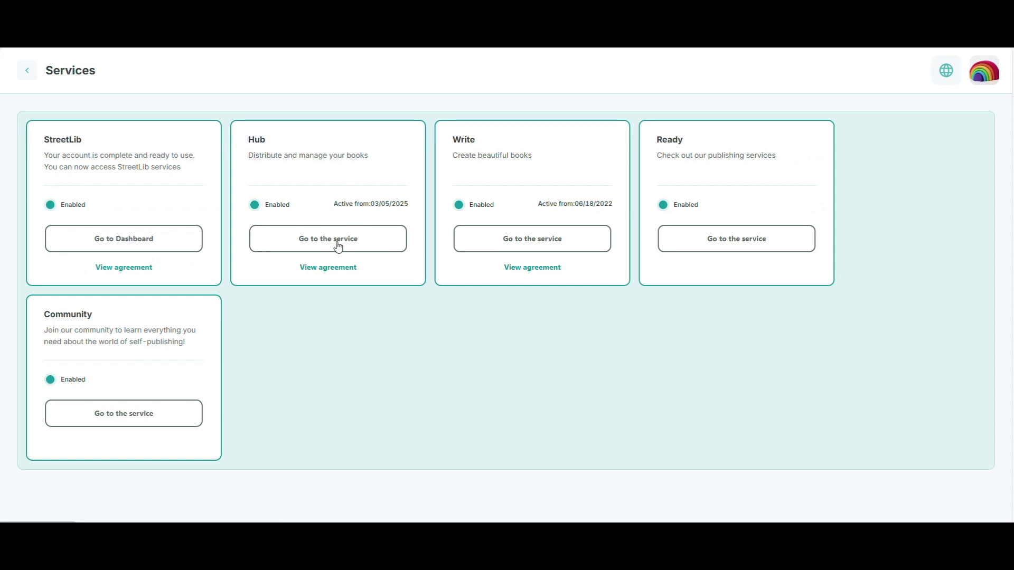
pyautogui.click(26, 70)
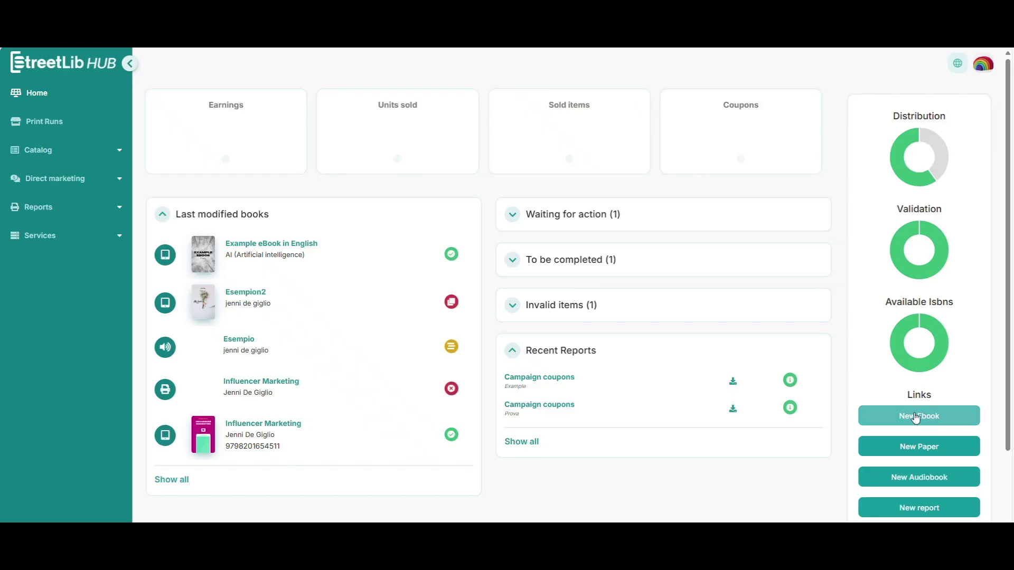
pyautogui.click(916, 417)
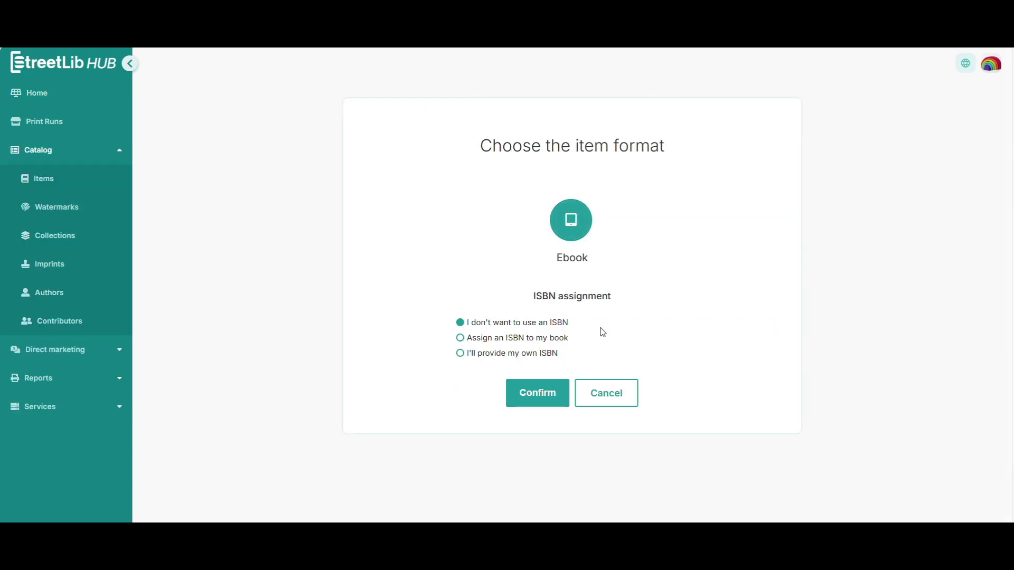
# Step: Confirm the ebook format with an ISBN to be assigned and begin entering the title
pyautogui.click(553, 400)
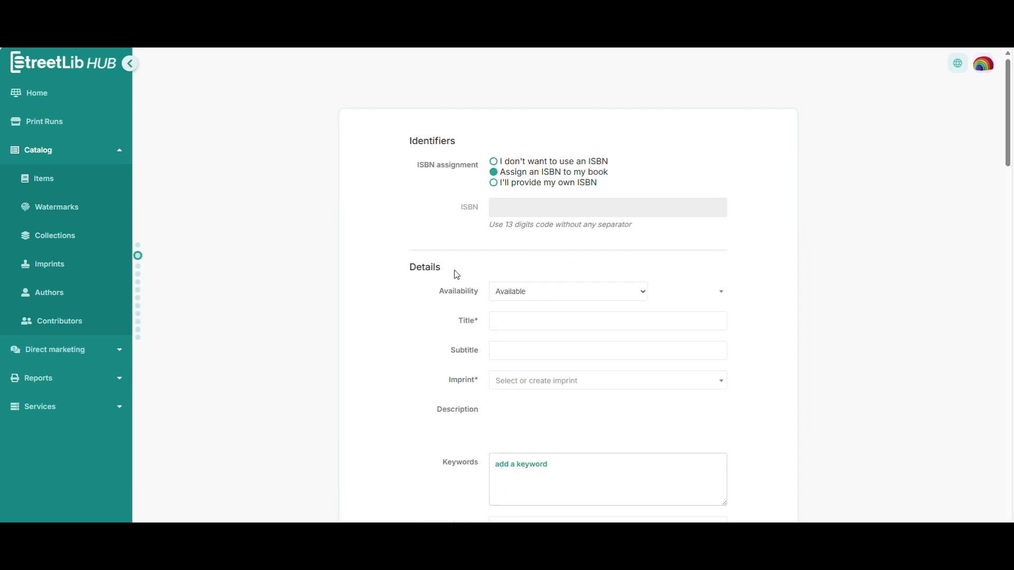
pyautogui.click(527, 297)
# Step: Enter the title 'Example eBook Tutorial SL' and a subtitle, and choose imprint Notizie Positive Dal Mondo
pyautogui.click(521, 320)
pyautogui.write('Example eBook Tutorial SL')
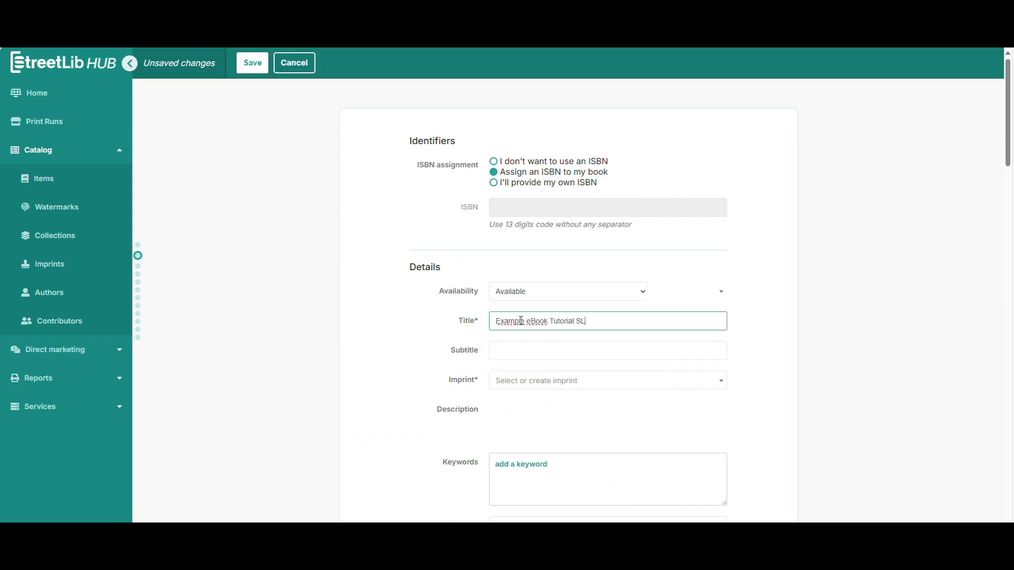
pyautogui.click(518, 355)
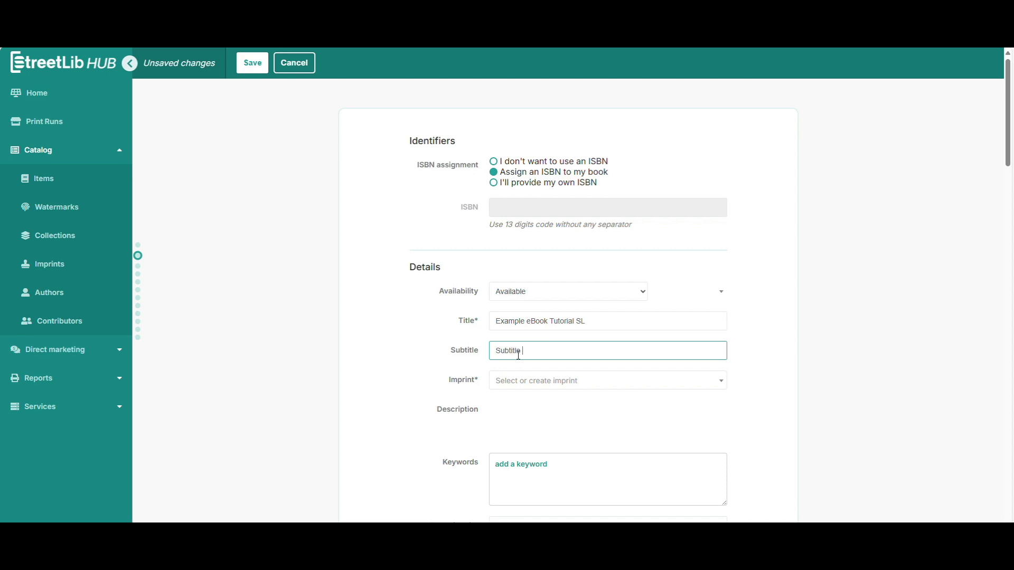
pyautogui.click(517, 386)
pyautogui.click(539, 423)
# Step: Paste the sample Lorem ipsum paragraphs into the Description
pyautogui.scroll(-2, 539, 425)
pyautogui.click(552, 340)
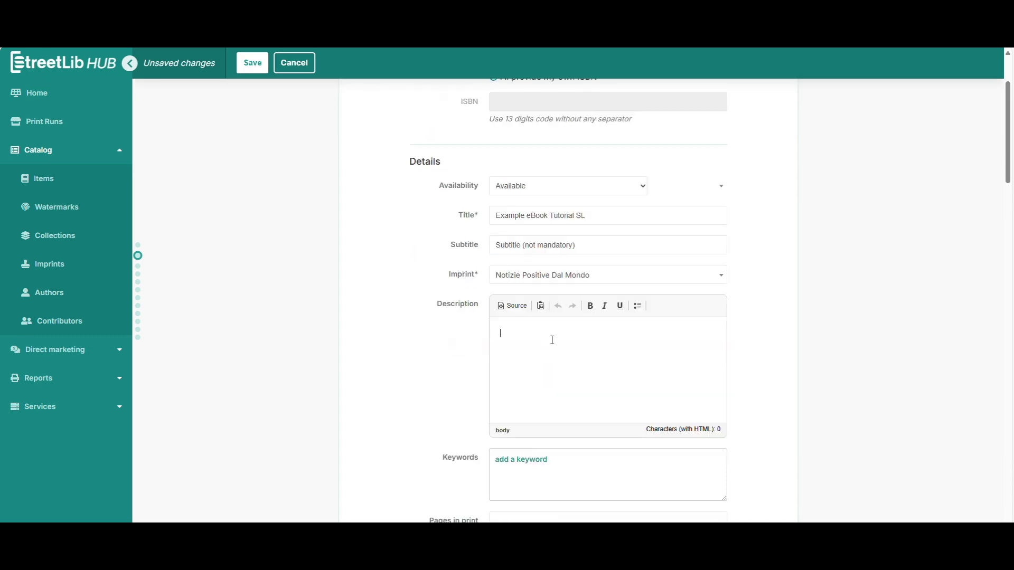
pyautogui.hotkey('alt', 'Tab')
pyautogui.moveTo(480, 265); pyautogui.dragTo(679, 339)
pyautogui.hotkey('ctrl', 'c')
pyautogui.hotkey('alt', 'Tab')
pyautogui.hotkey('ctrl', 'v')
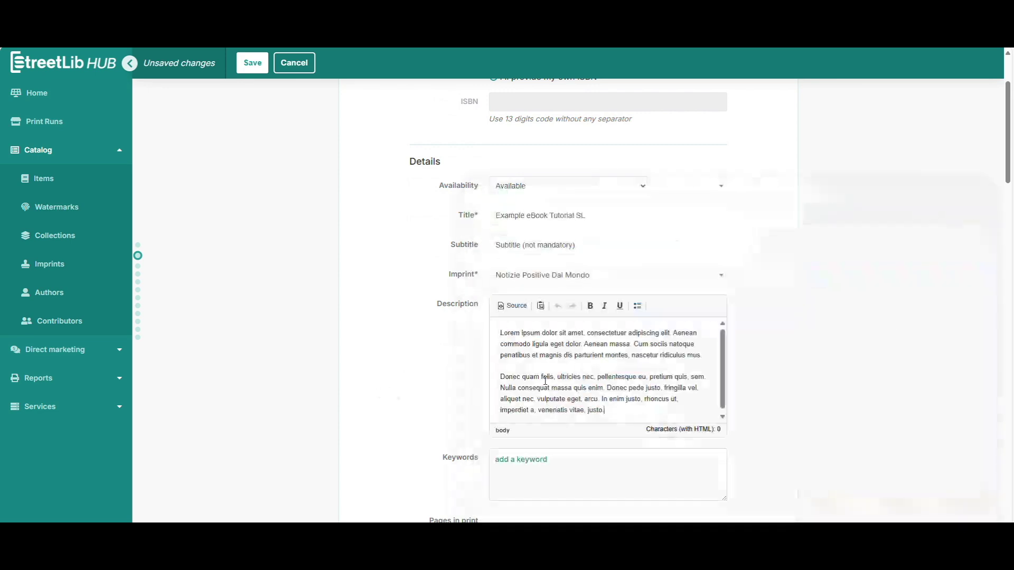
# Step: Add the keywords example, ebook and english
pyautogui.scroll(-2, 550, 385)
pyautogui.click(534, 350)
pyautogui.write('exampl')
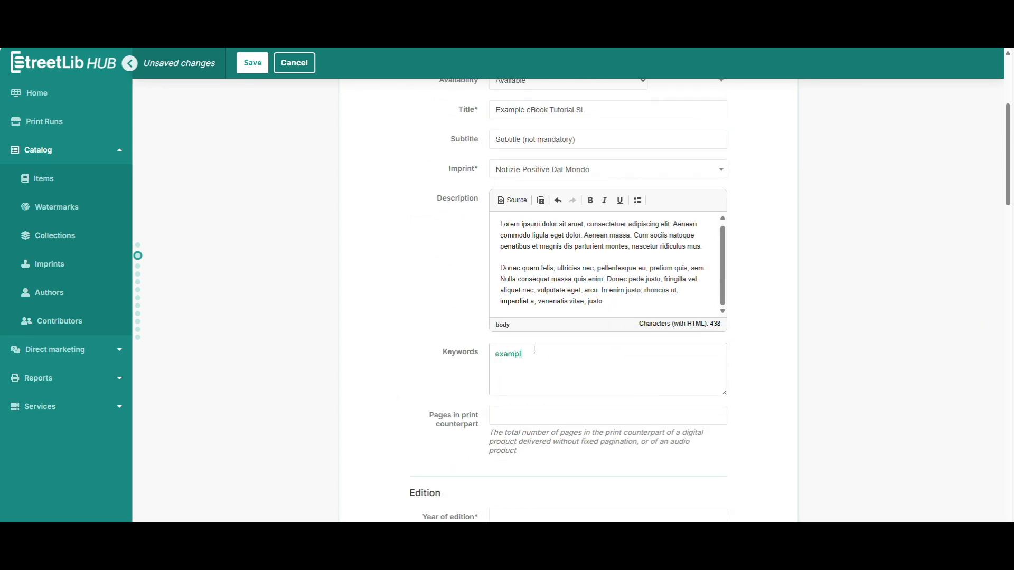
pyautogui.write('e')
pyautogui.press('Return')
pyautogui.write('ebook')
pyautogui.press('Return')
pyautogui.write('english')
pyautogui.press('Return')
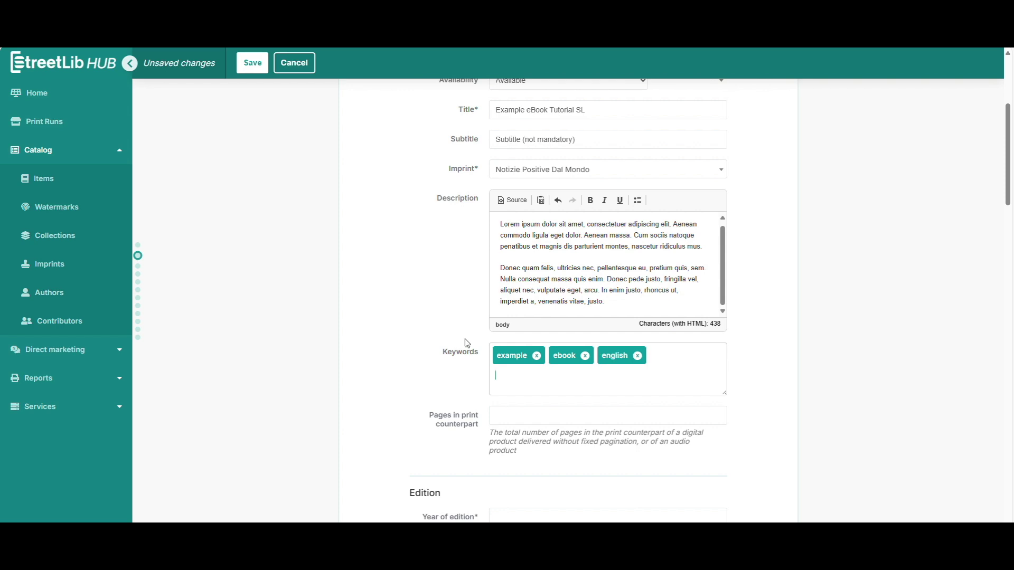
pyautogui.scroll(-4, 467, 343)
# Step: Enter 2025 as the year of edition and choose Illustrated edition as the edition type
pyautogui.click(510, 308)
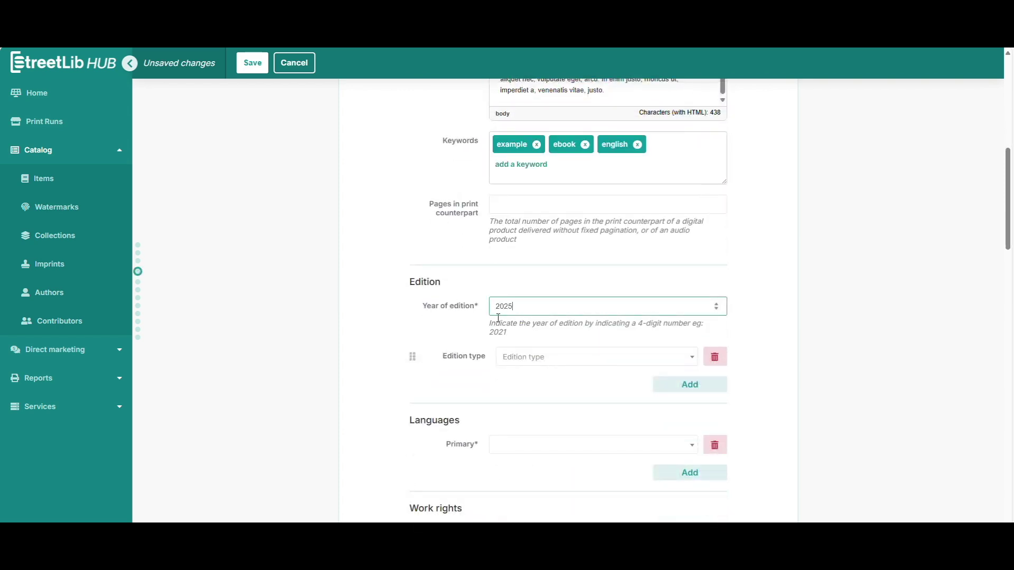
pyautogui.click(559, 355)
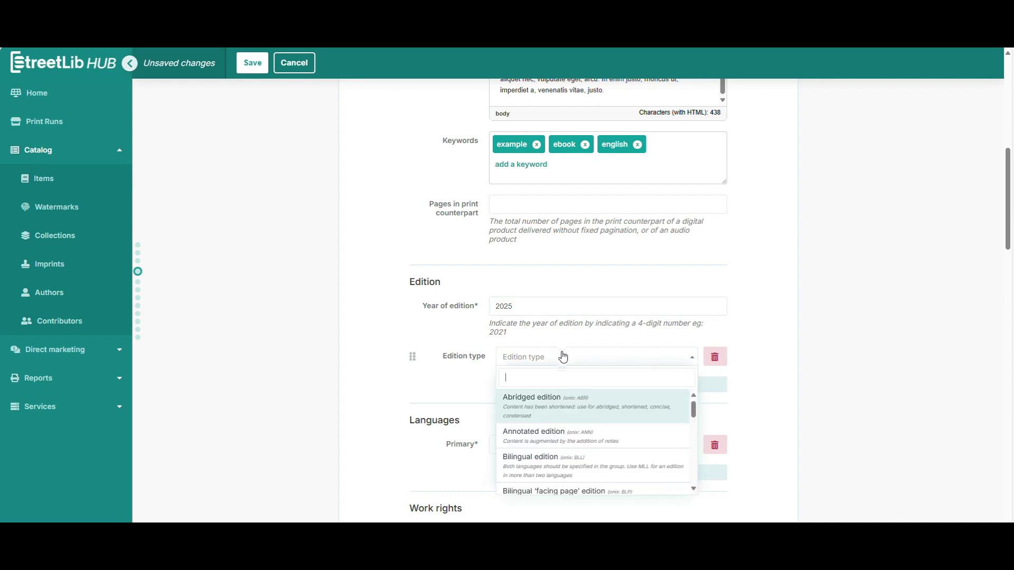
pyautogui.scroll(-2, 565, 468)
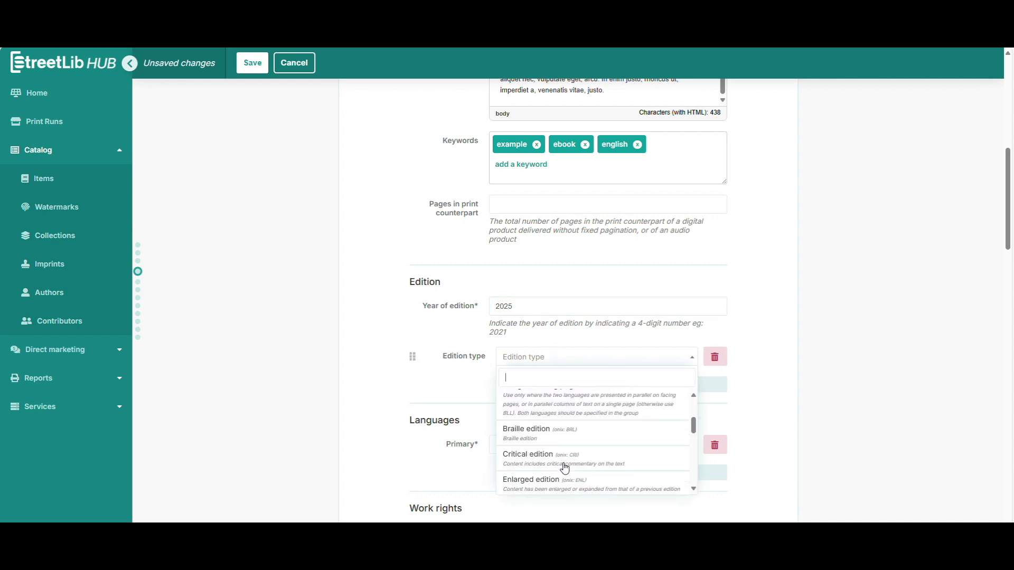
pyautogui.scroll(-3, 563, 443)
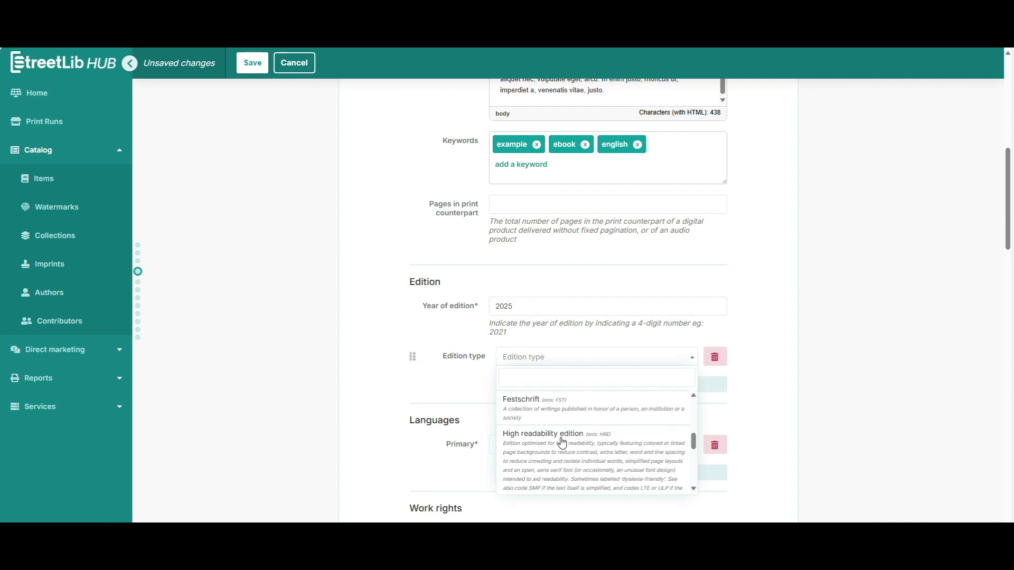
pyautogui.scroll(3, 562, 444)
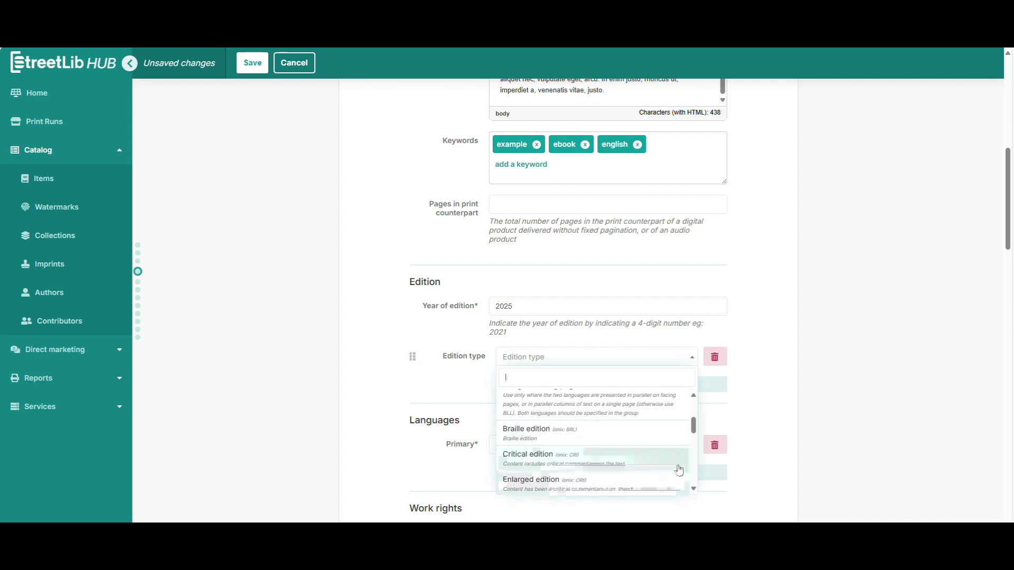
pyautogui.scroll(-2, 693, 439)
pyautogui.moveTo(694, 442); pyautogui.dragTo(687, 463)
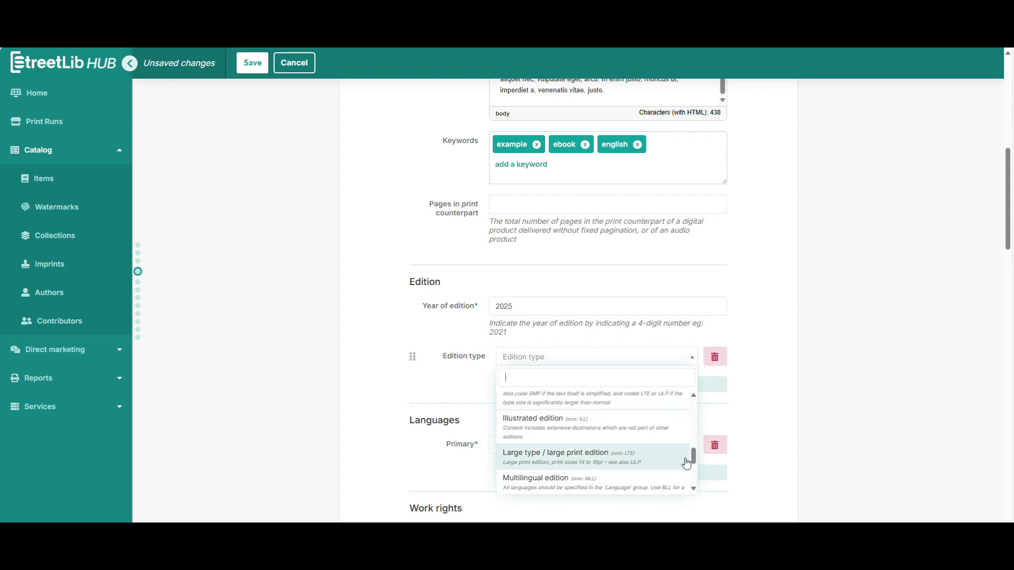
pyautogui.click(534, 434)
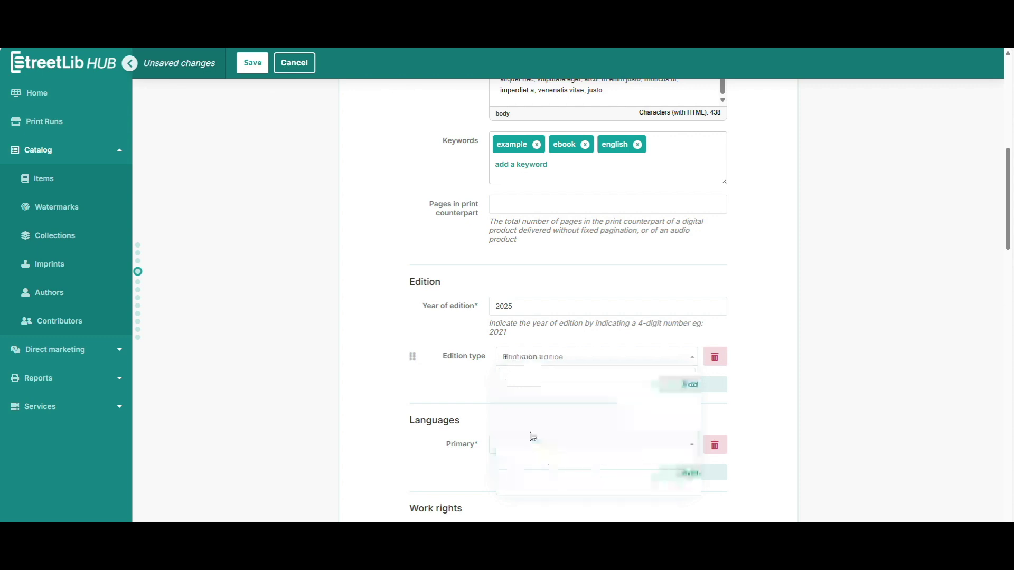
pyautogui.scroll(-2, 315, 399)
# Step: Set English as the primary language and declare yourself the ebook's author
pyautogui.click(527, 340)
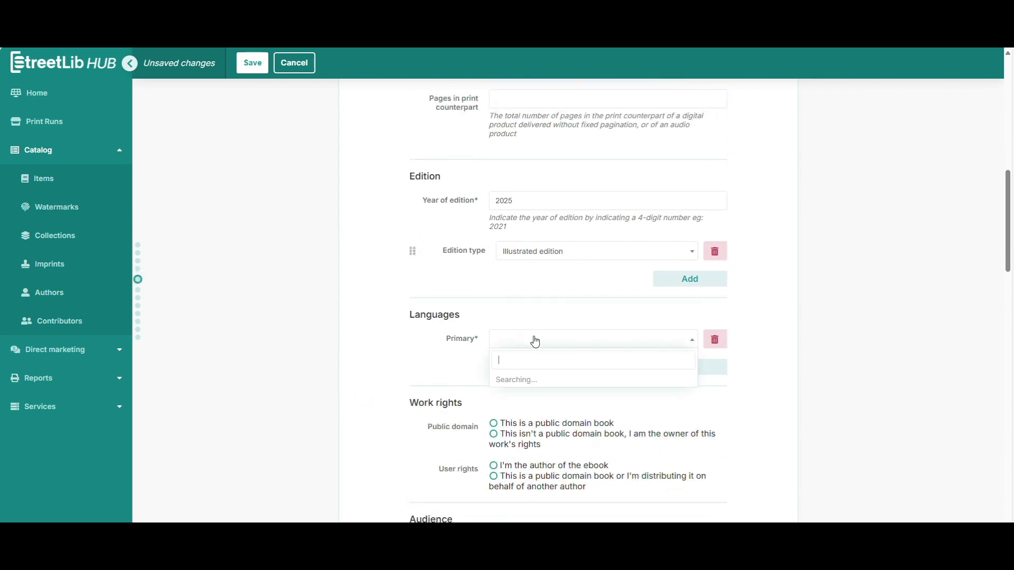
pyautogui.click(519, 395)
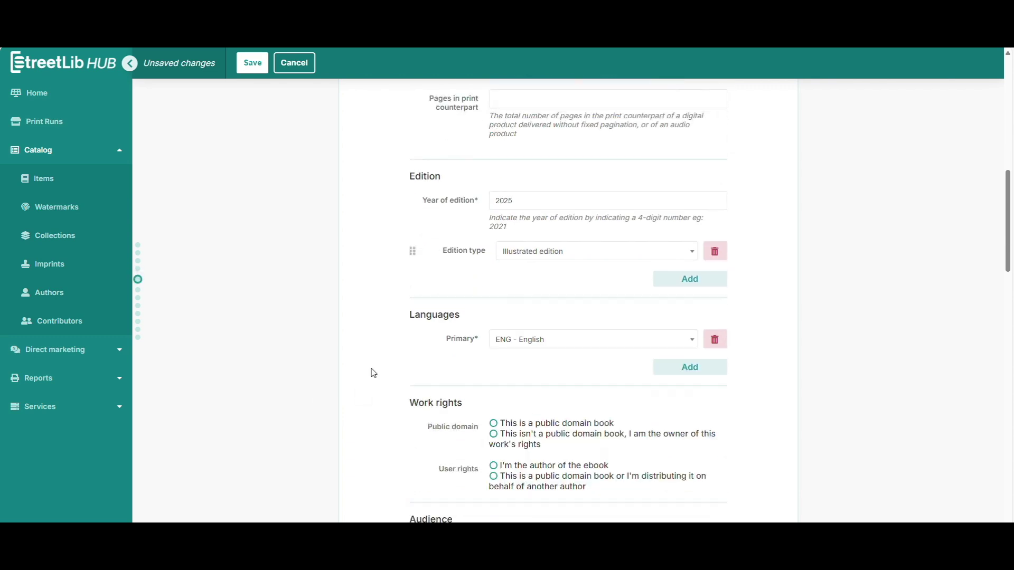
pyautogui.scroll(-2, 355, 364)
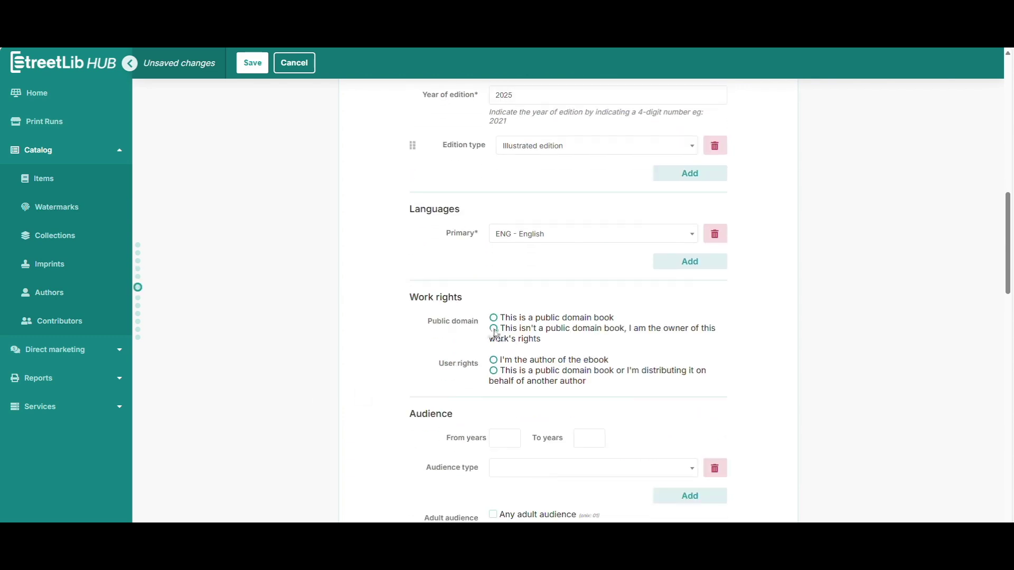
pyautogui.click(495, 361)
pyautogui.scroll(-2, 348, 367)
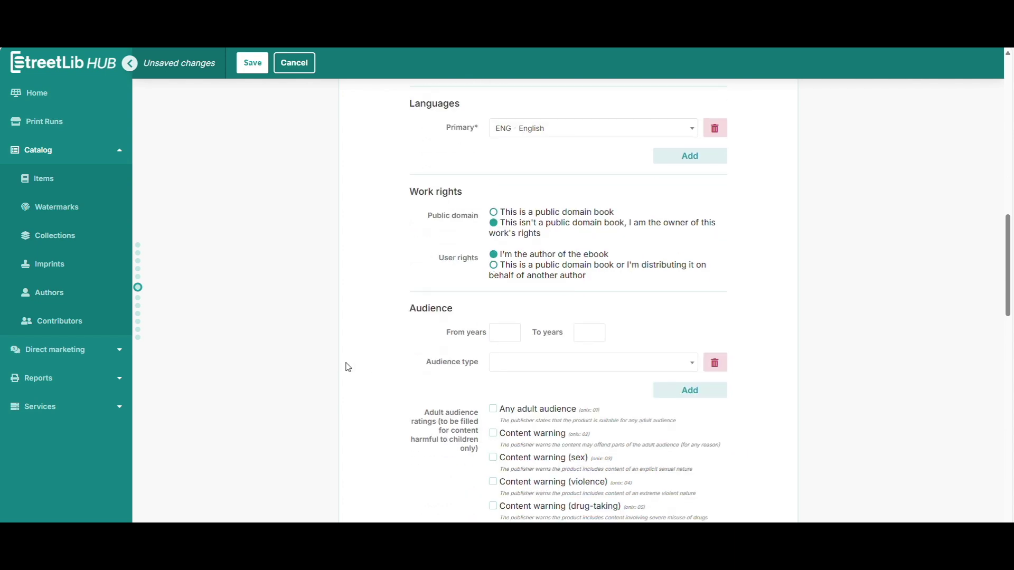
# Step: Set the audience age range from 08 to 25
pyautogui.click(497, 335)
pyautogui.click(587, 333)
pyautogui.scroll(-2, 333, 350)
# Step: Remove the empty audience type row, leaving the ebook classified as not pornographic
pyautogui.click(606, 258)
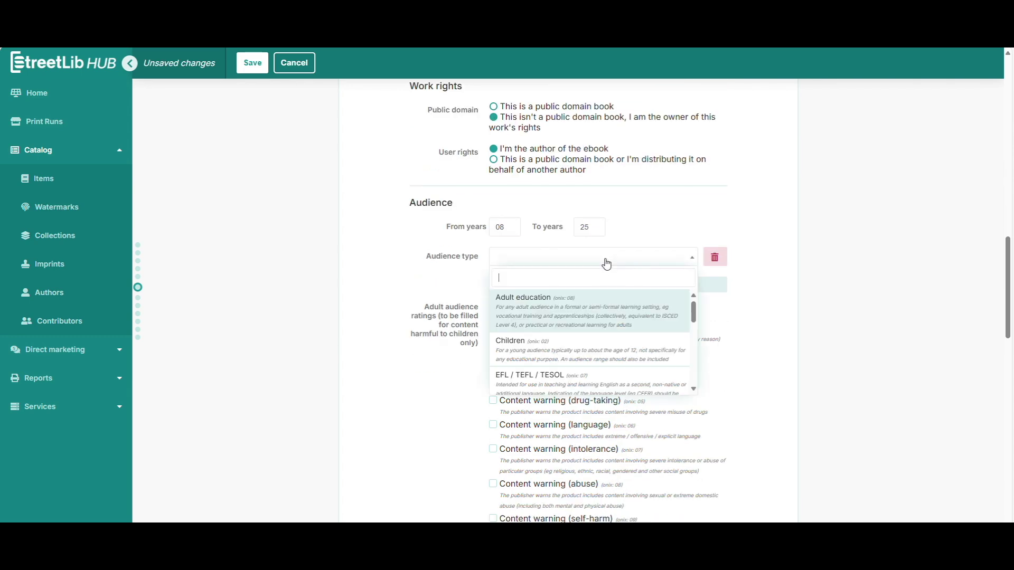
pyautogui.moveTo(693, 317); pyautogui.dragTo(693, 381)
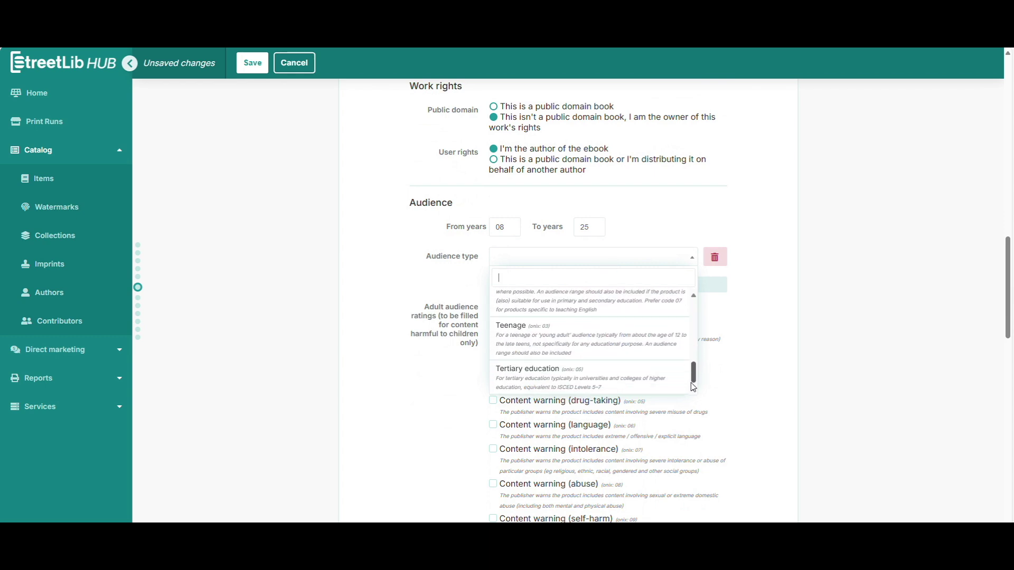
pyautogui.click(788, 292)
pyautogui.click(714, 257)
pyautogui.scroll(-4, 512, 307)
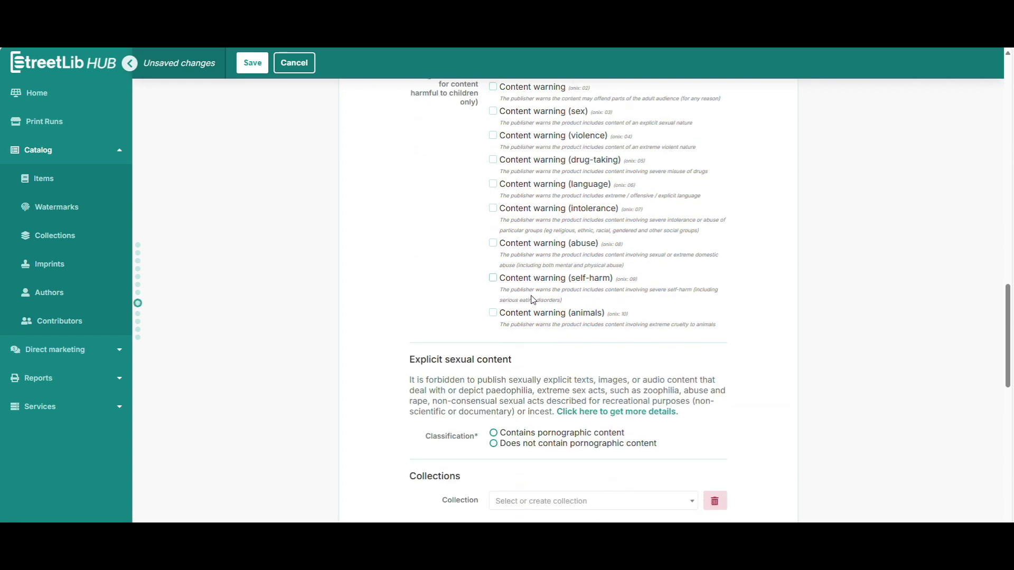
pyautogui.scroll(2, 512, 317)
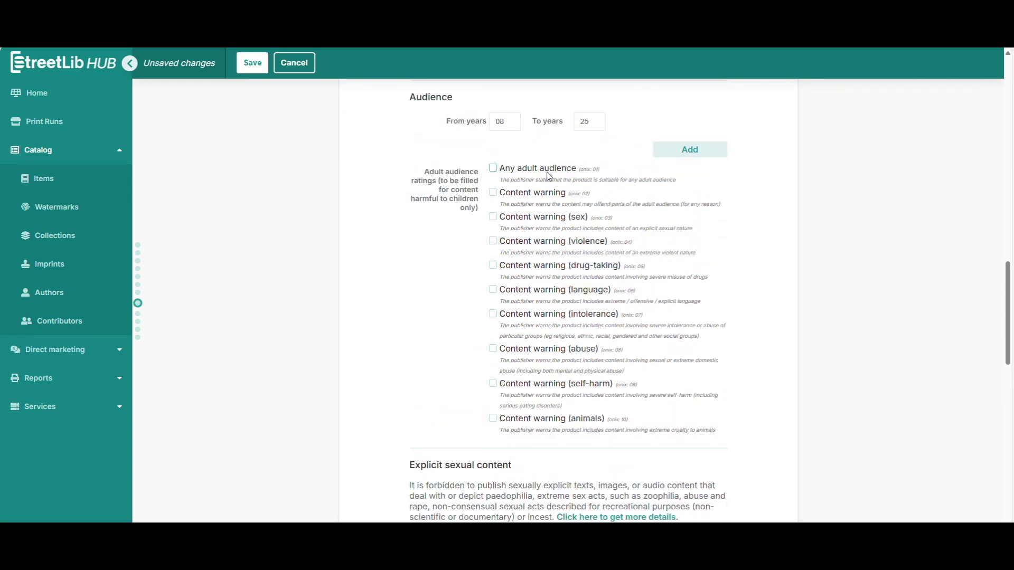
pyautogui.scroll(-4, 447, 371)
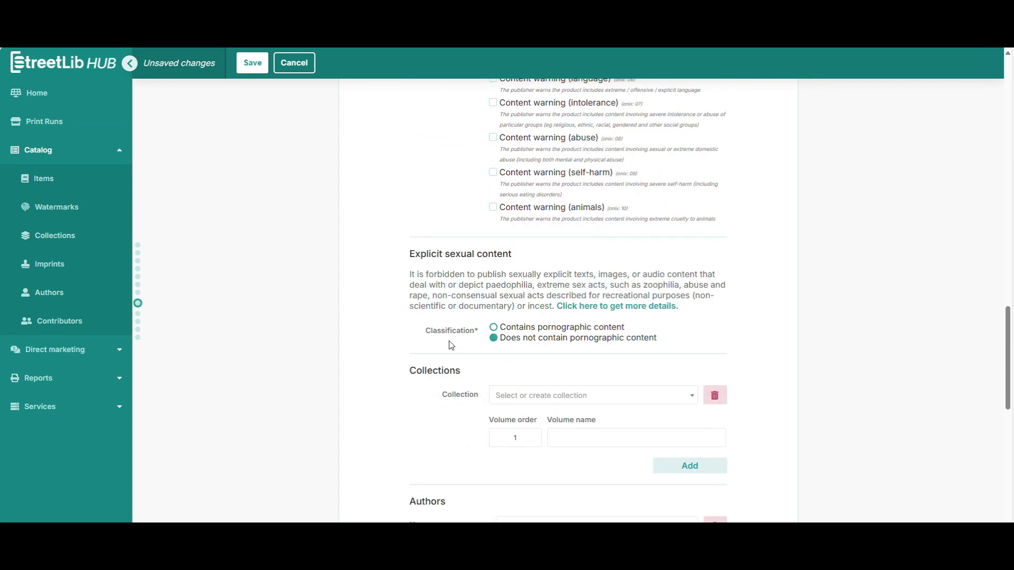
pyautogui.scroll(-2, 451, 346)
# Step: Remove the Collection row so the ebook has no collection
pyautogui.click(552, 292)
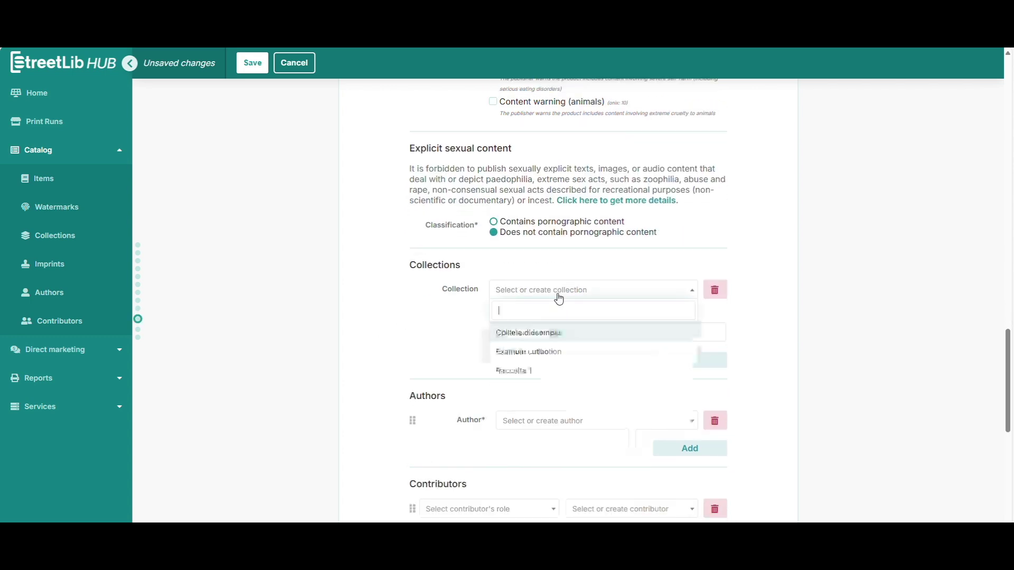
pyautogui.click(547, 353)
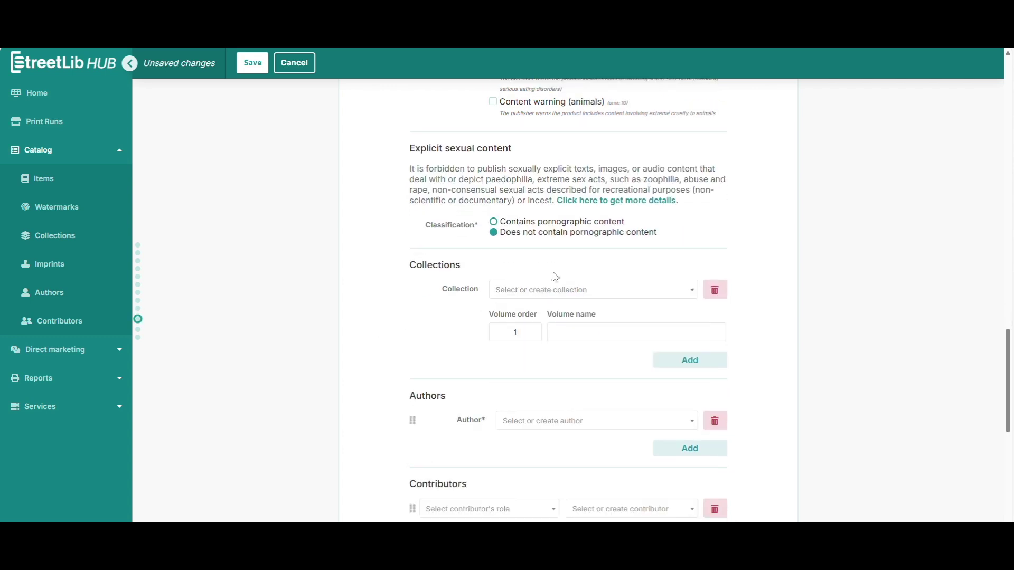
pyautogui.click(714, 290)
pyautogui.scroll(-2, 494, 313)
# Step: Search the author's name and create that author with surname and first name as Author
pyautogui.click(555, 244)
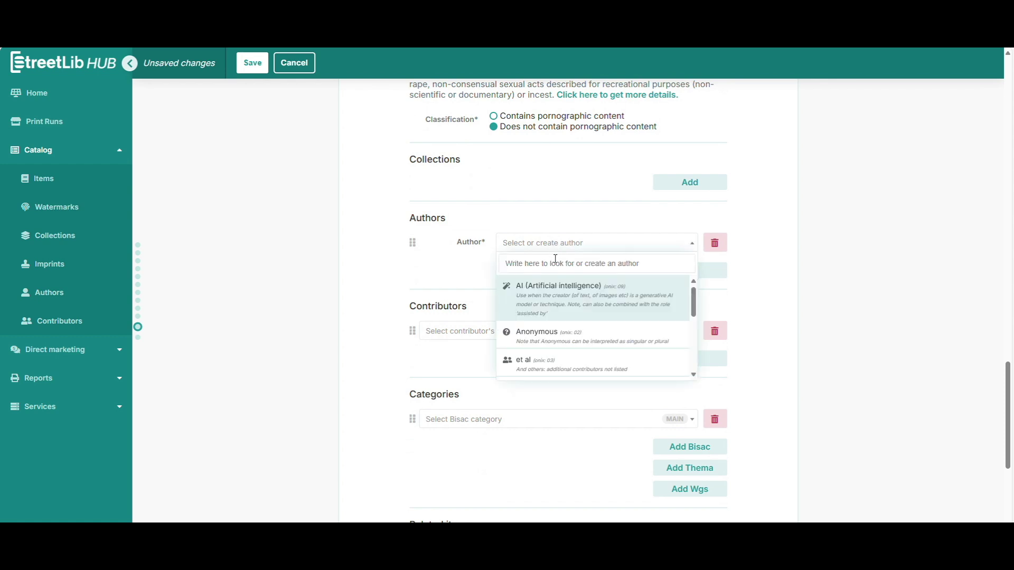
pyautogui.moveTo(693, 304)
pyautogui.mouseDown()
pyautogui.moveTo(688, 368)
pyautogui.moveTo(681, 296)
pyautogui.mouseUp()
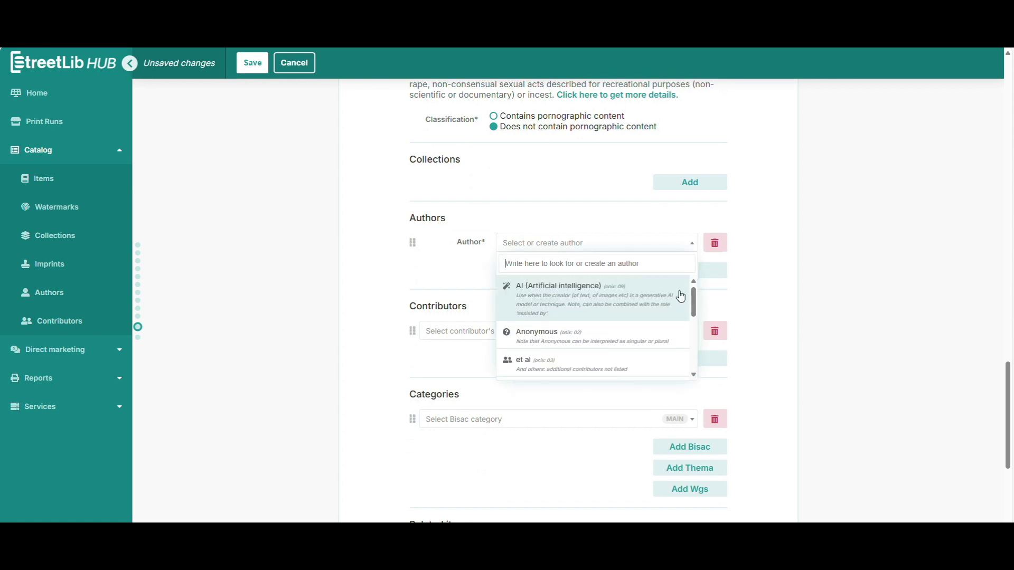
pyautogui.click(564, 262)
pyautogui.write('Jenni De Giglio')
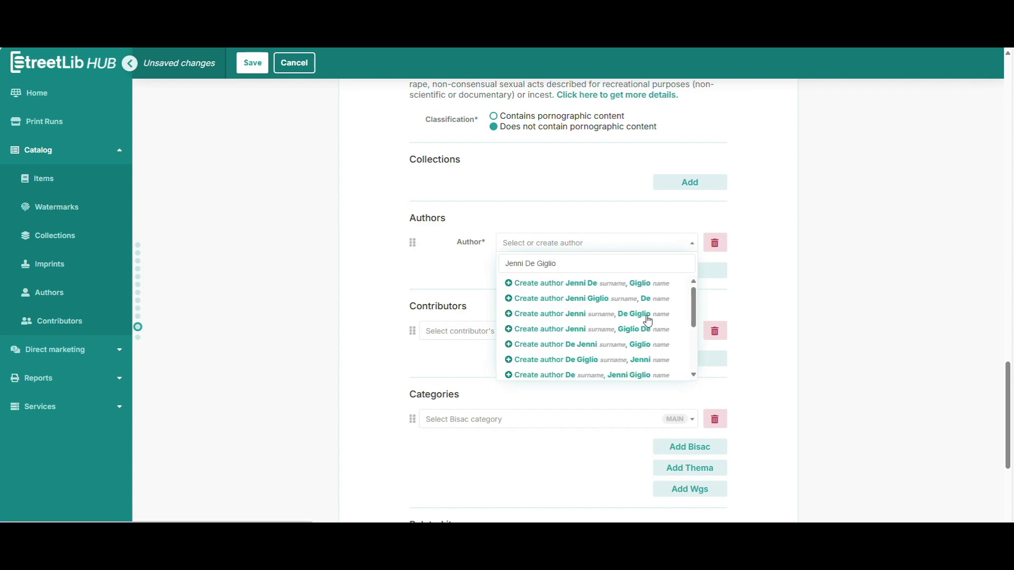
pyautogui.click(655, 366)
# Step: Remove the empty Contributors row
pyautogui.scroll(-2, 413, 302)
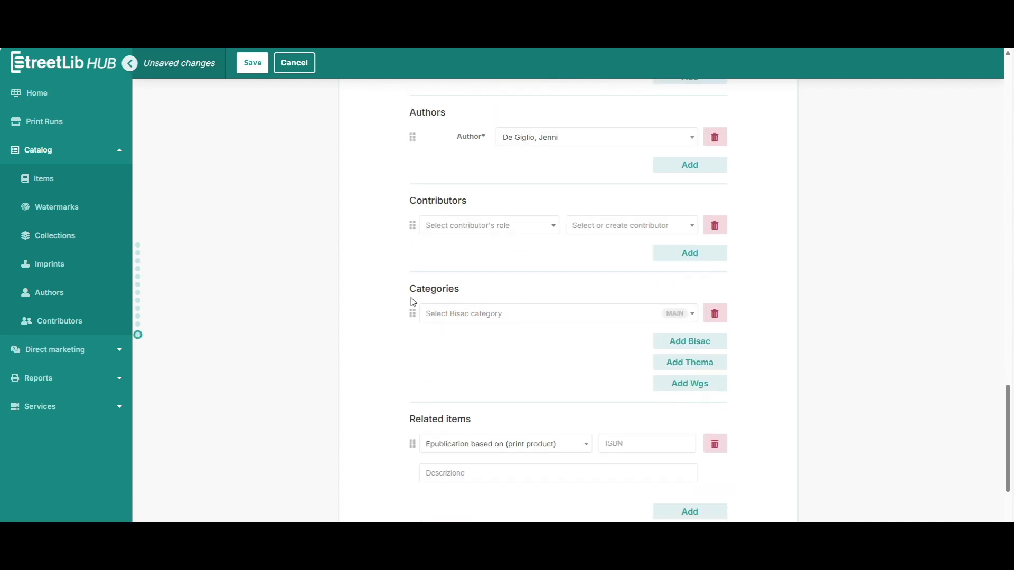
pyautogui.click(498, 225)
pyautogui.moveTo(551, 276); pyautogui.dragTo(555, 299)
pyautogui.click(620, 253)
pyautogui.click(715, 226)
# Step: Set the main BISAC category to FIC000000 - FICTION / General and remove the related items row
pyautogui.click(534, 288)
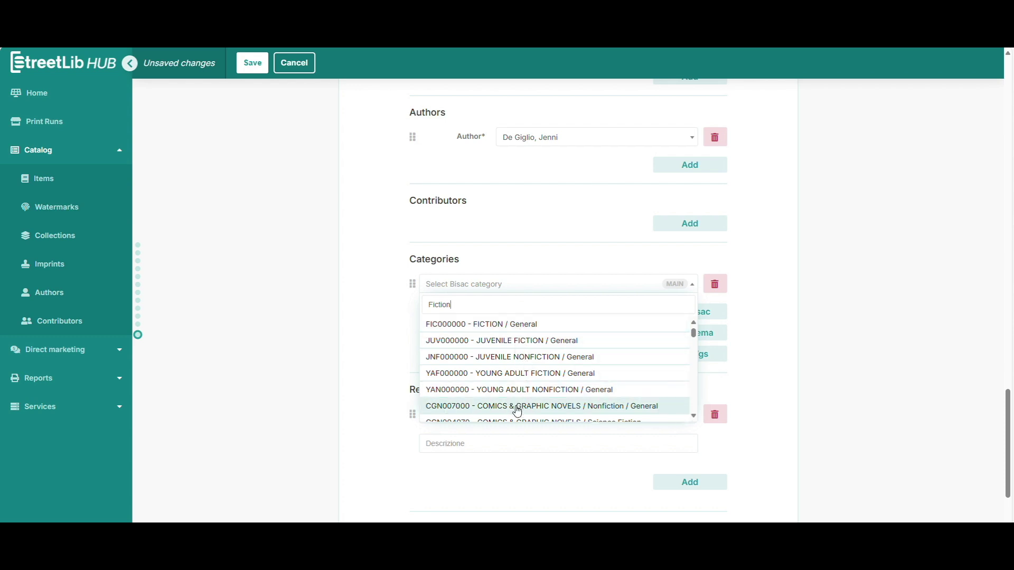
pyautogui.click(499, 325)
pyautogui.scroll(-2, 353, 323)
pyautogui.click(557, 318)
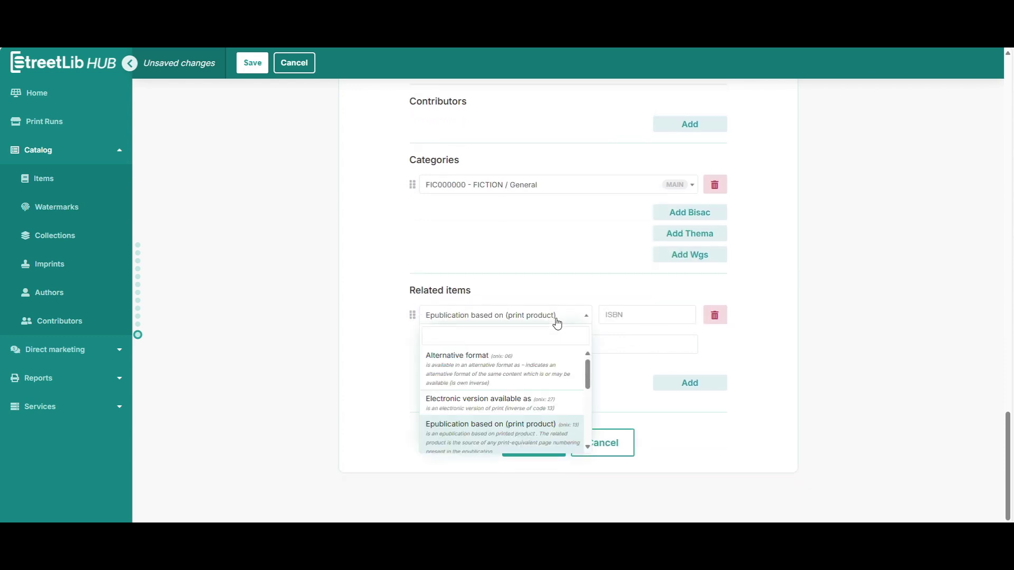
pyautogui.scroll(-3, 528, 380)
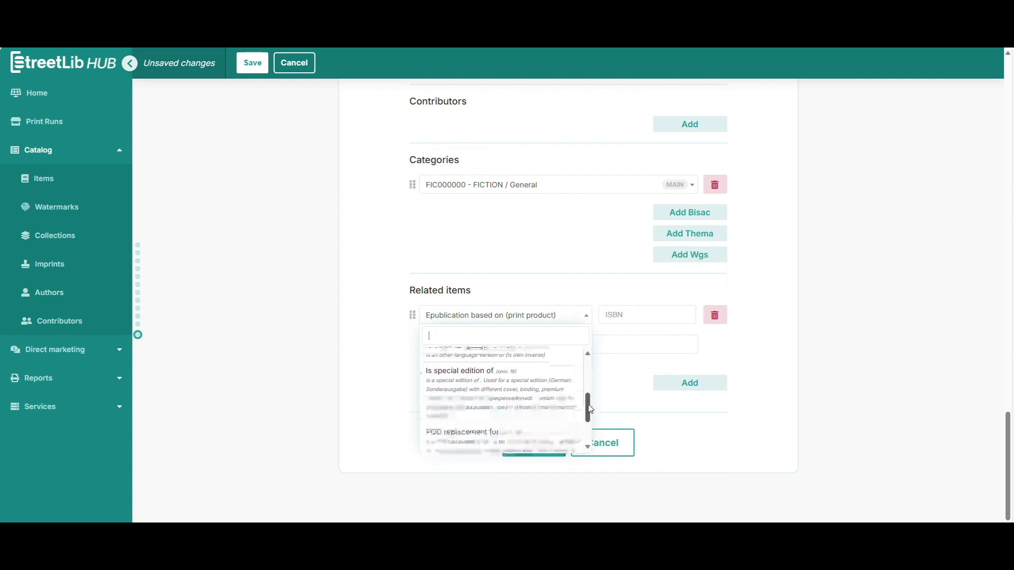
pyautogui.click(351, 362)
pyautogui.click(714, 315)
# Step: Save the ebook item and review missing distribution requirements: price, cover and content
pyautogui.click(532, 443)
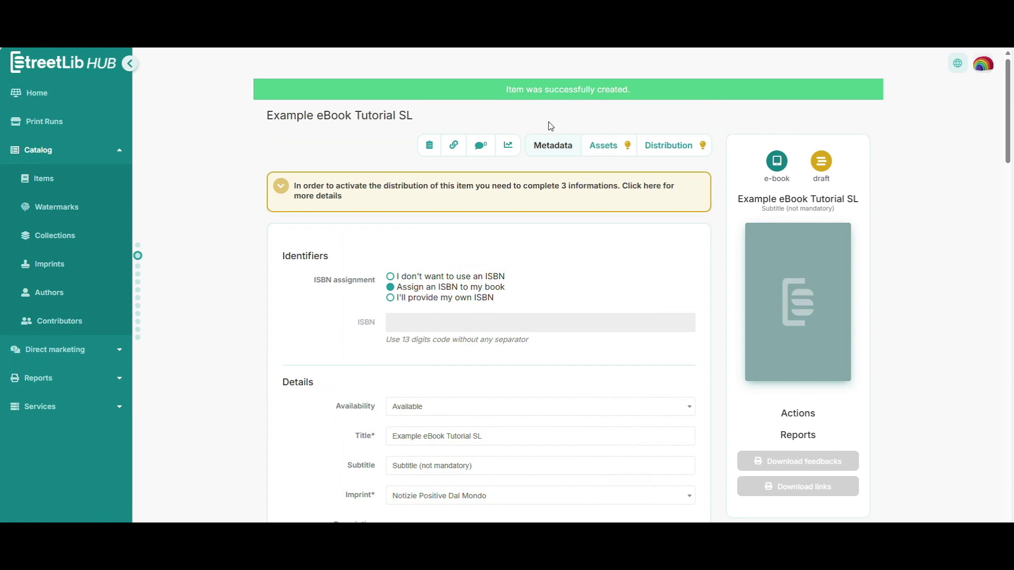
pyautogui.moveTo(505, 90); pyautogui.dragTo(631, 89)
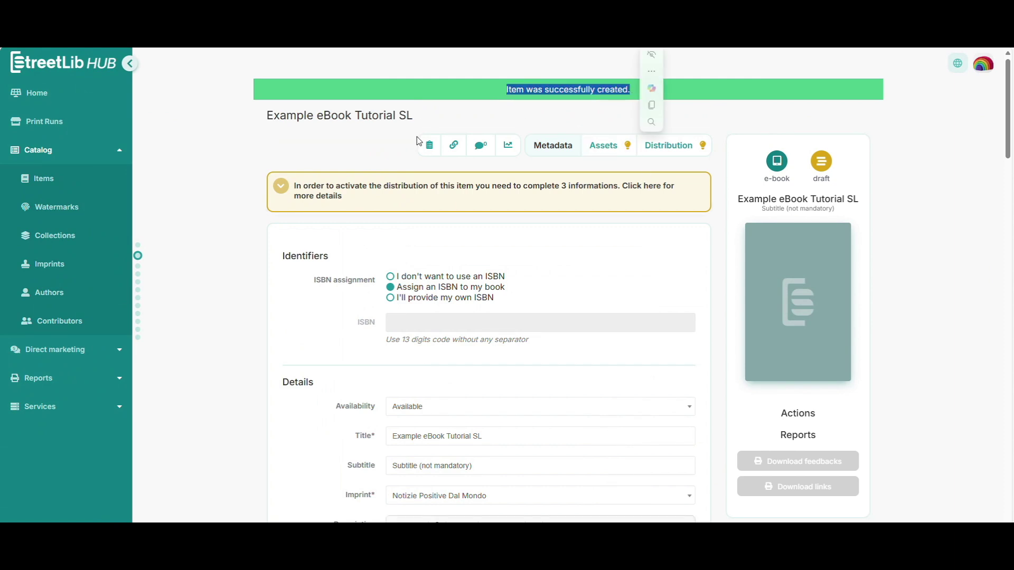
pyautogui.click(207, 204)
pyautogui.click(336, 196)
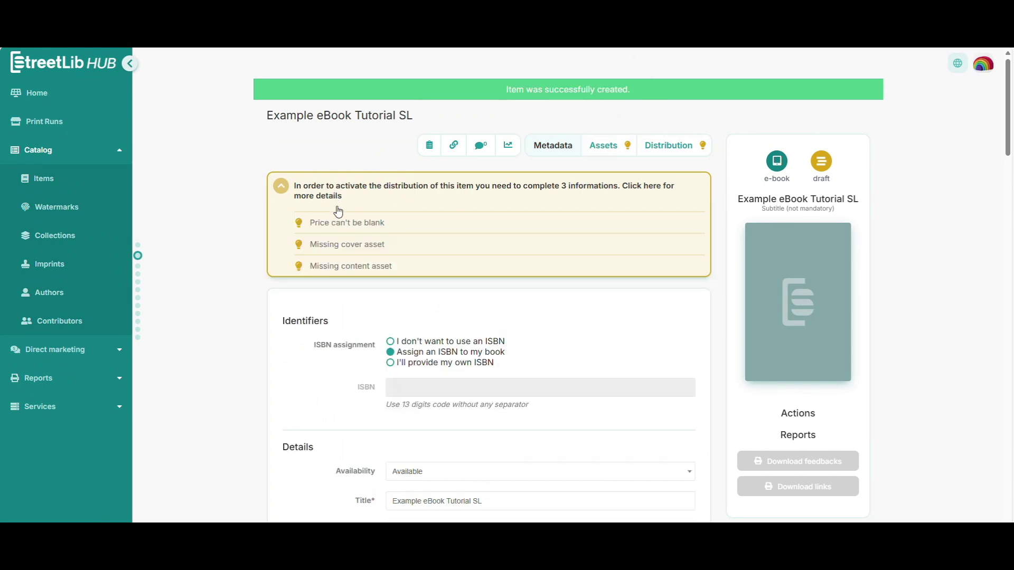
pyautogui.click(324, 230)
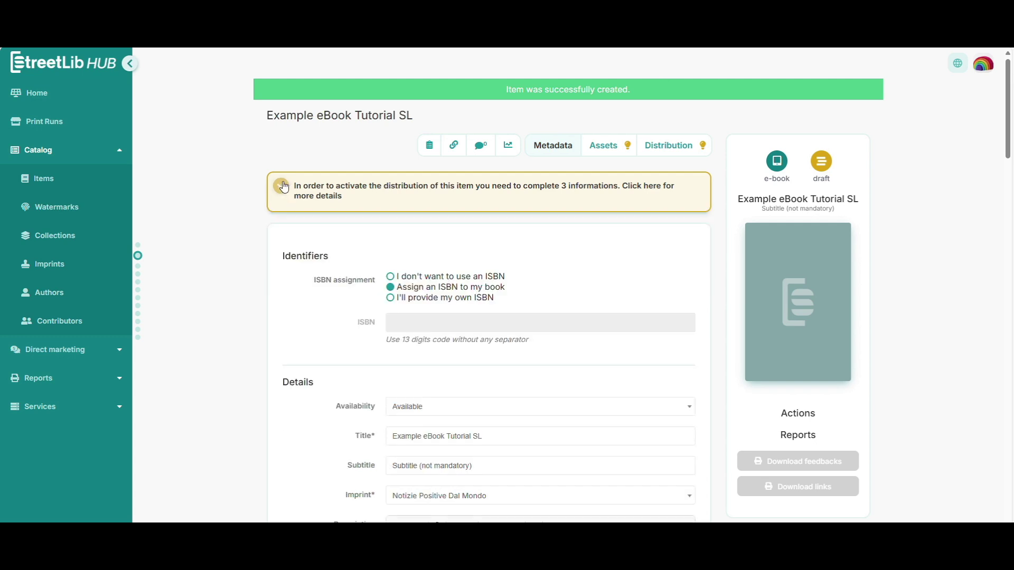
# Step: Upload Example-Cover.jpg from the Testi d'esempio Write-POD folder as the cover
pyautogui.click(614, 146)
pyautogui.click(486, 317)
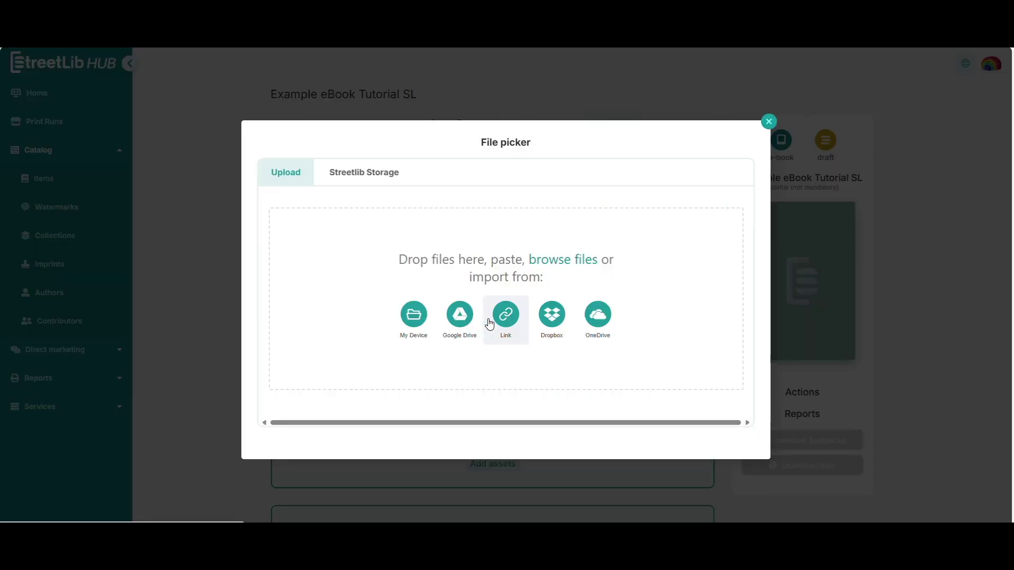
pyautogui.click(420, 328)
pyautogui.doubleClick(181, 214)
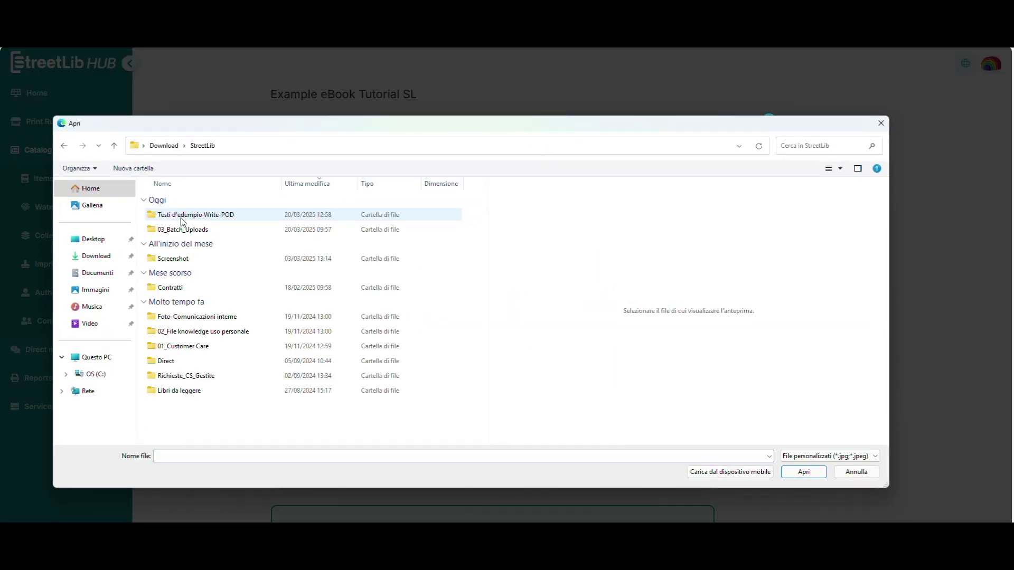
pyautogui.doubleClick(181, 215)
pyautogui.doubleClick(182, 217)
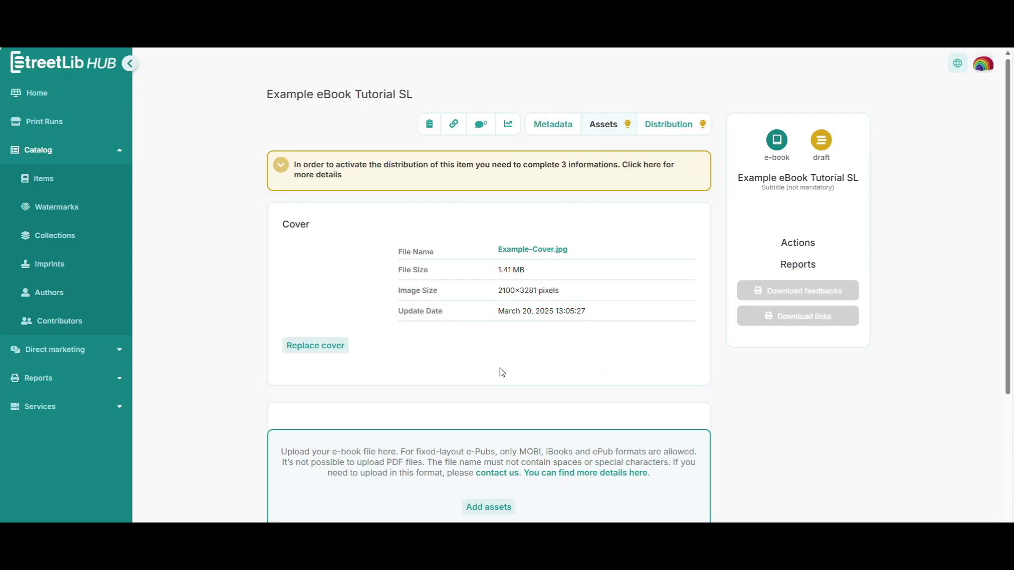
# Step: Upload Esempio_TemaDEsempio.epub as the content file, noting the preview is optional
pyautogui.scroll(-5, 499, 369)
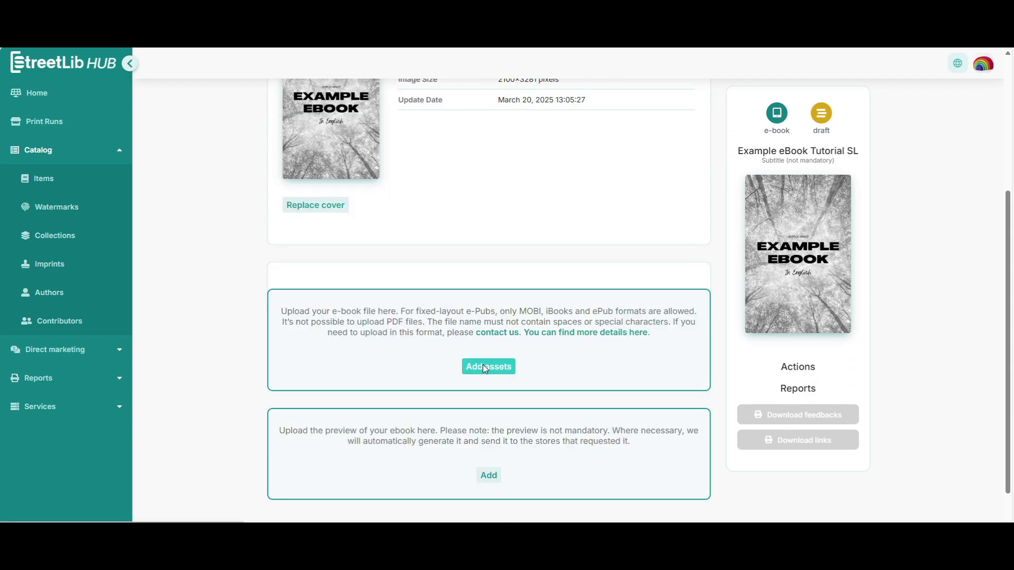
pyautogui.click(483, 366)
pyautogui.click(414, 315)
pyautogui.click(201, 215)
pyautogui.doubleClick(201, 216)
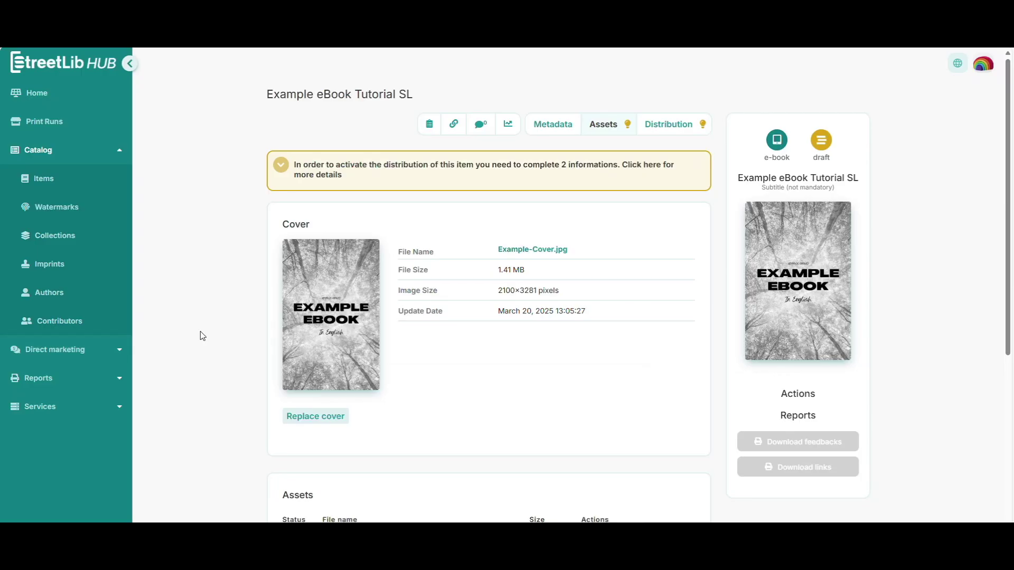
pyautogui.scroll(-5, 200, 331)
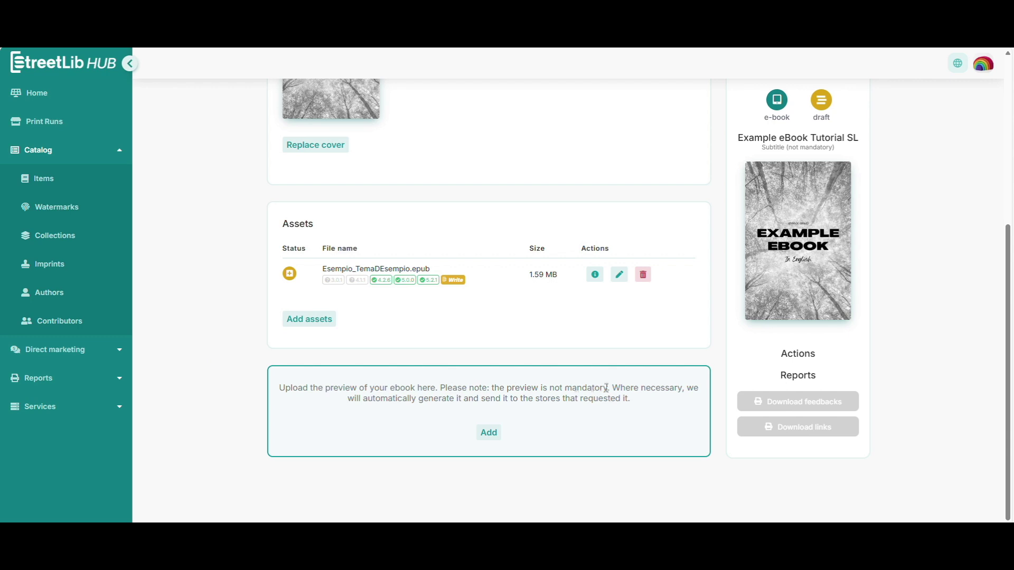
pyautogui.moveTo(617, 388); pyautogui.dragTo(491, 391)
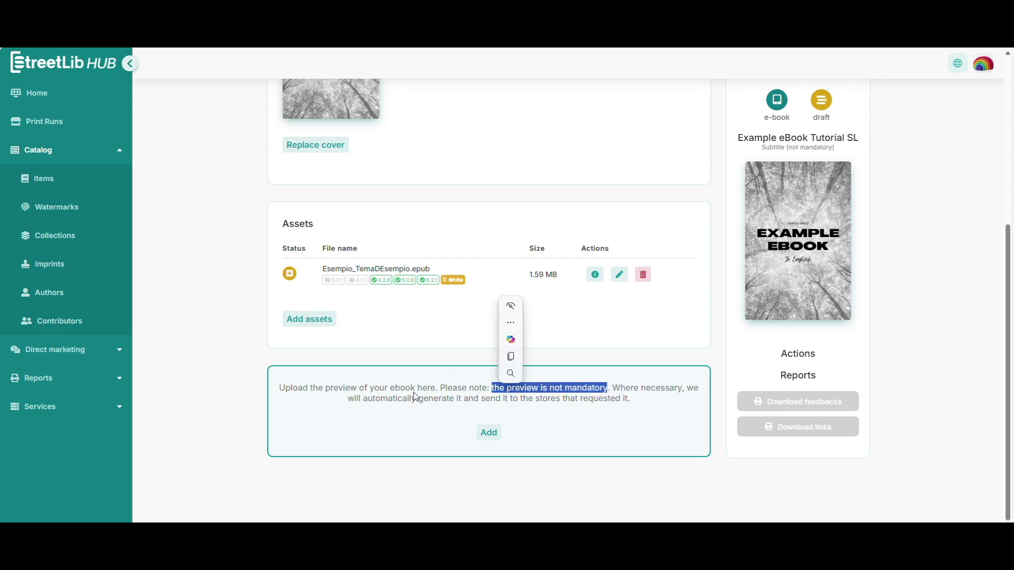
pyautogui.click(245, 397)
pyautogui.scroll(1, 245, 398)
pyautogui.scroll(5, 245, 398)
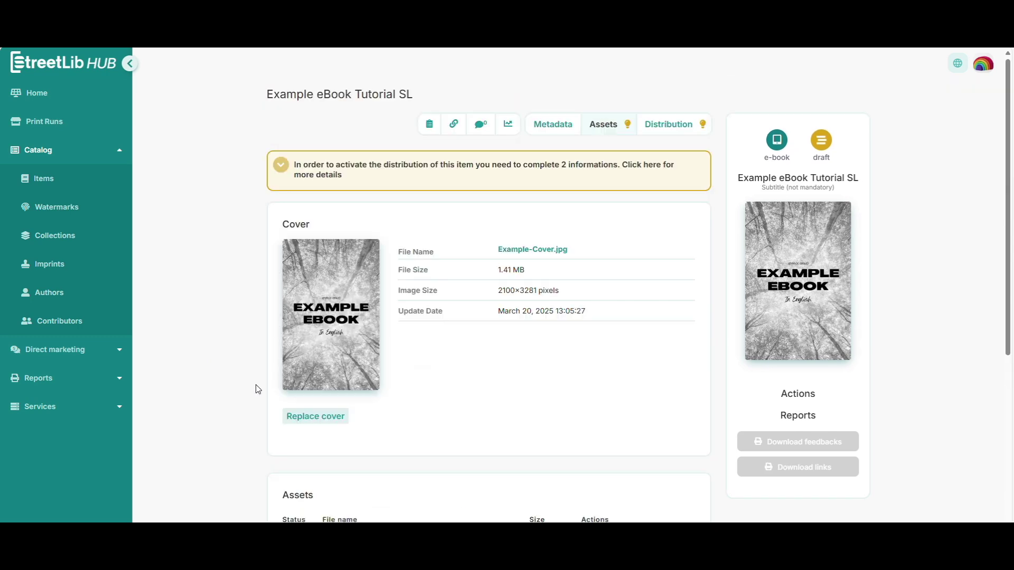
# Step: Set the sale start date to 01/04/2025 and add Kobo Plus to the subscription stores
pyautogui.click(660, 127)
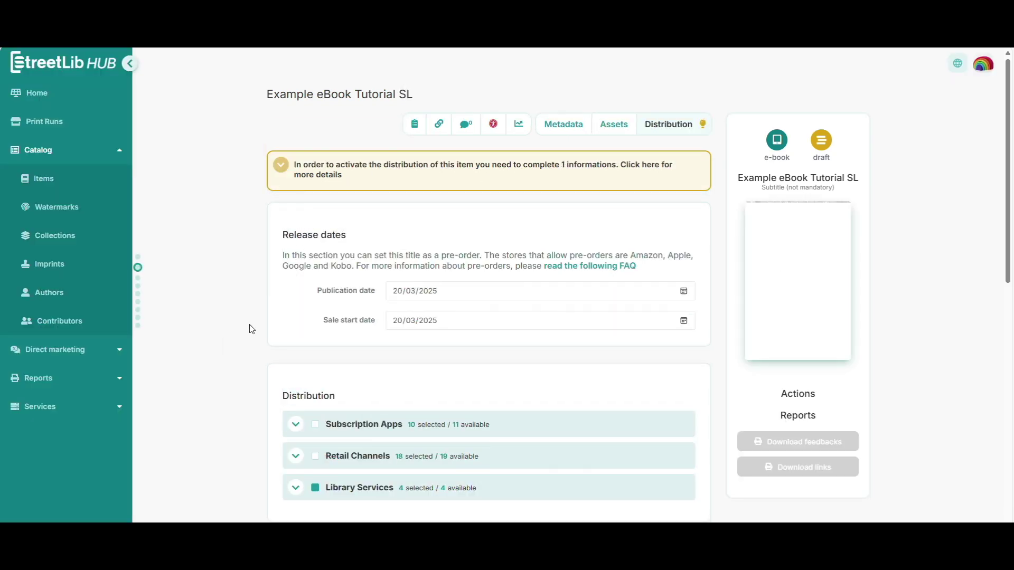
pyautogui.click(684, 322)
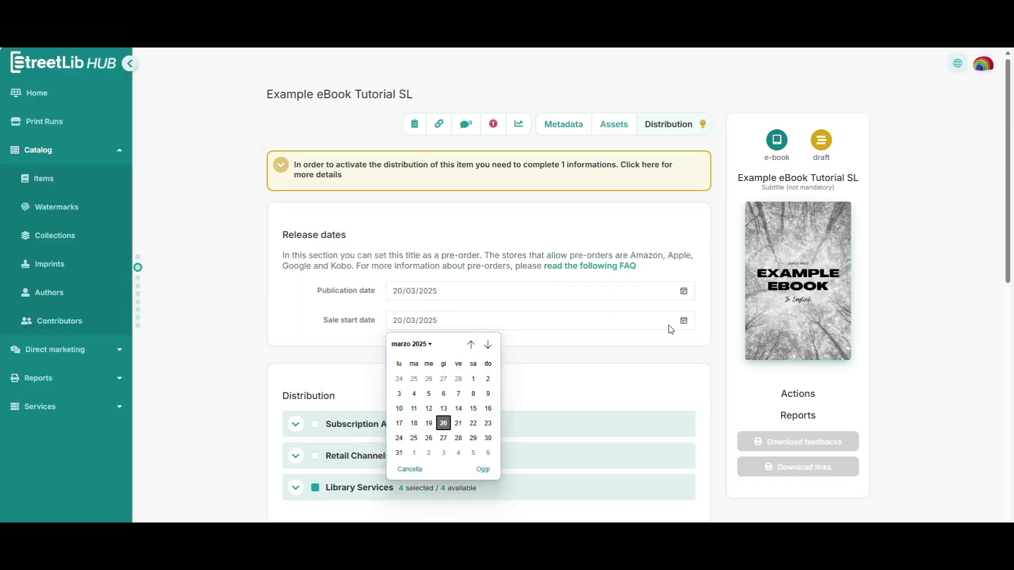
pyautogui.click(415, 451)
pyautogui.scroll(-2, 285, 381)
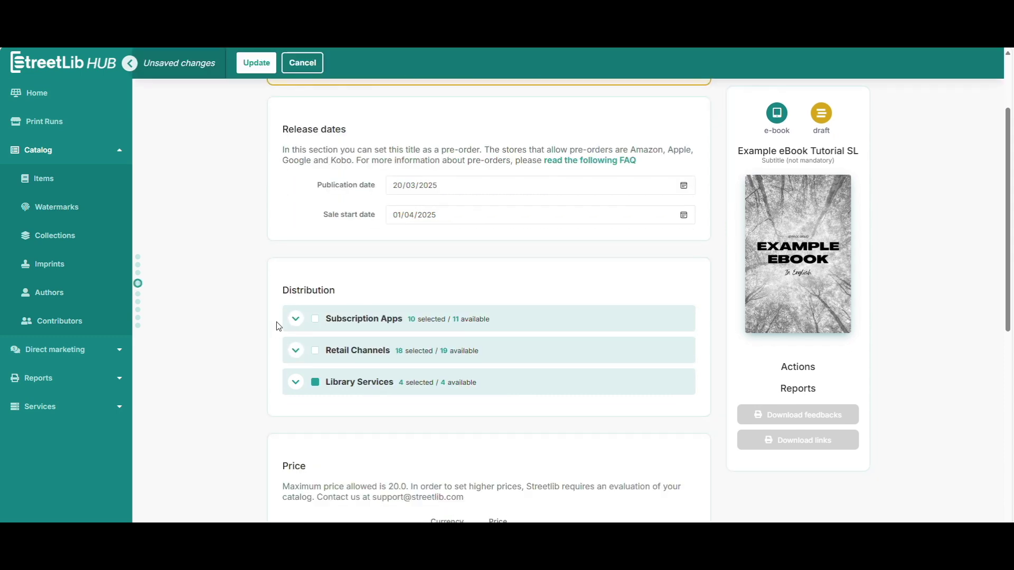
pyautogui.click(295, 319)
pyautogui.scroll(-2, 294, 328)
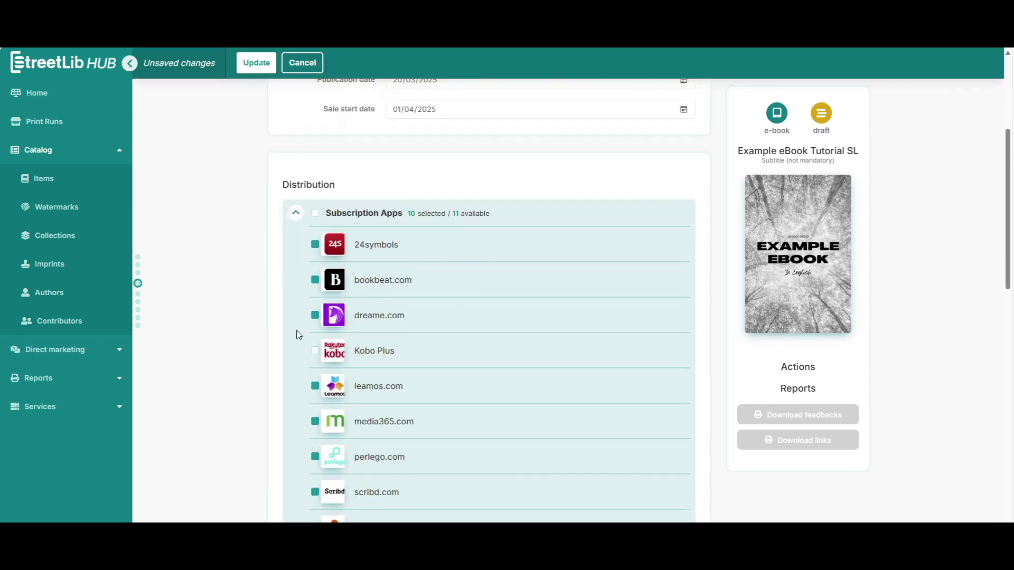
pyautogui.click(315, 353)
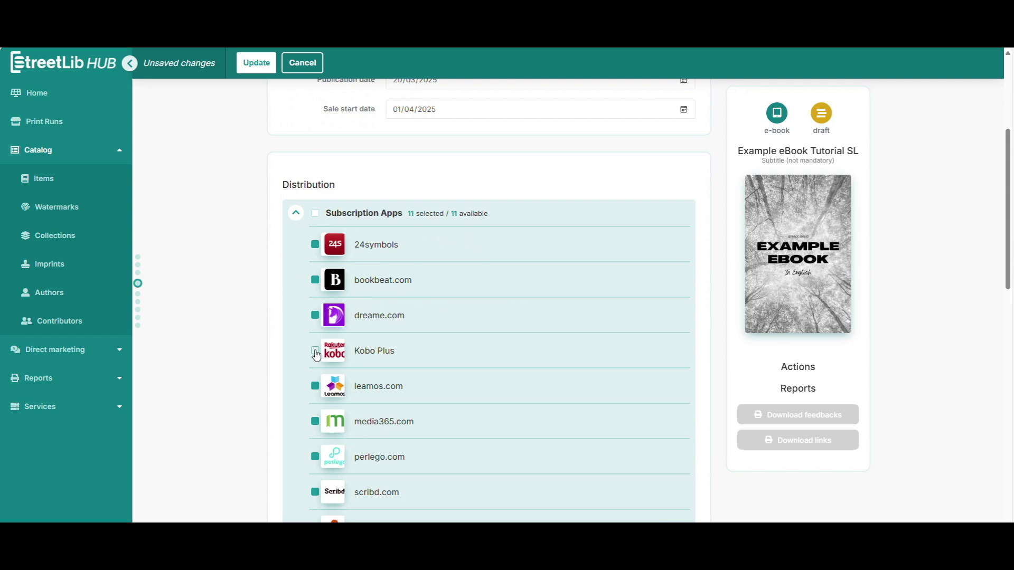
pyautogui.click(296, 217)
# Step: Exclude all four Library Services stores from distribution
pyautogui.click(296, 248)
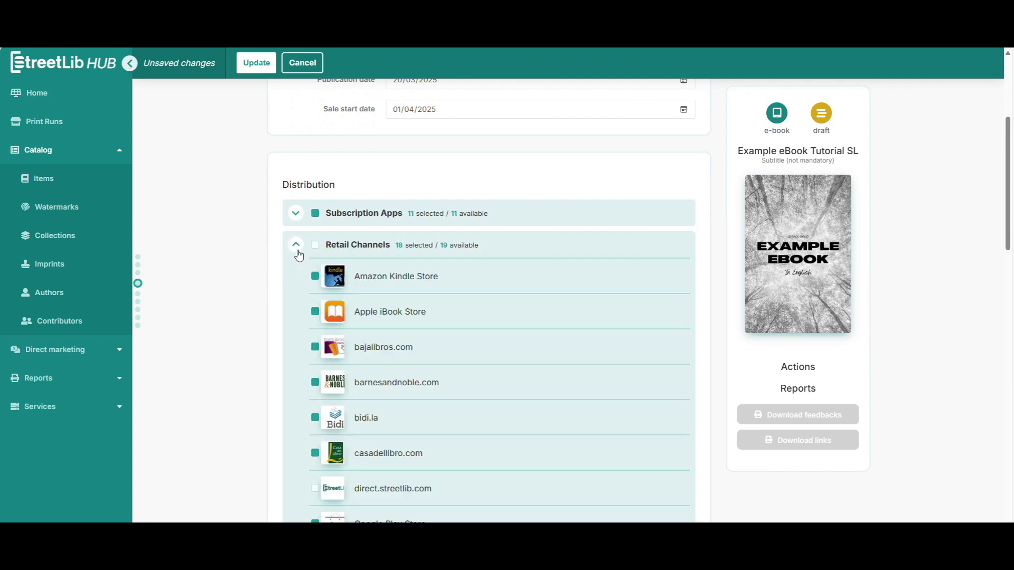
pyautogui.scroll(-2, 419, 385)
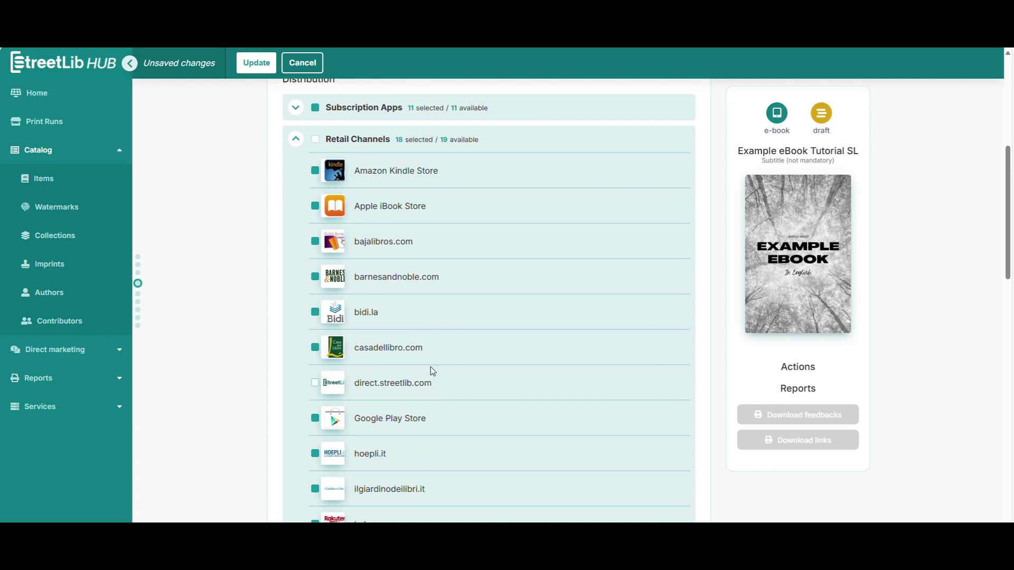
pyautogui.scroll(2, 432, 372)
pyautogui.click(296, 245)
pyautogui.click(295, 277)
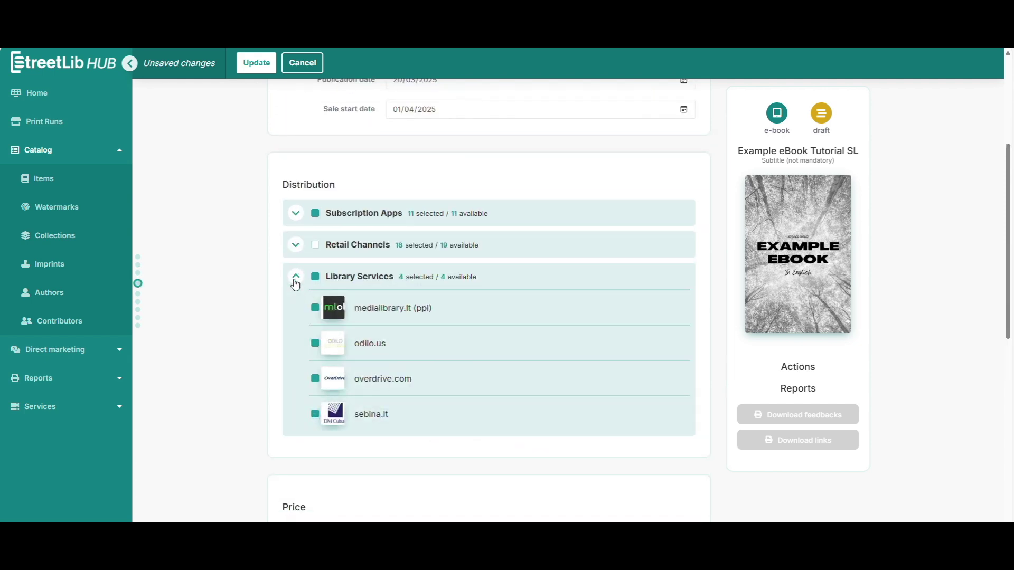
pyautogui.click(316, 277)
pyautogui.click(296, 276)
# Step: Save the distribution settings so the ebook becomes valid and ready for distribution
pyautogui.scroll(-2, 248, 281)
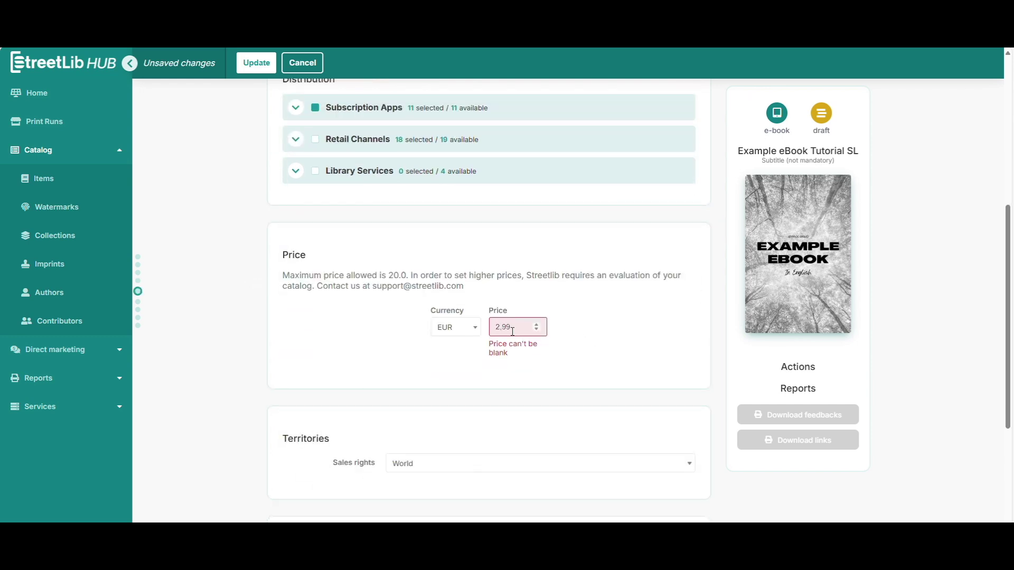
pyautogui.scroll(-4, 233, 335)
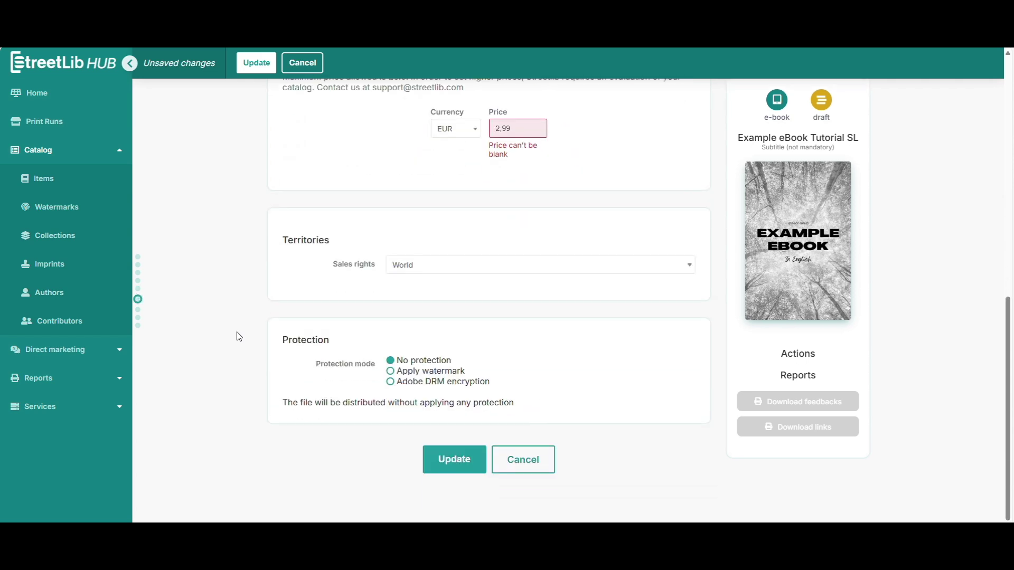
pyautogui.click(452, 459)
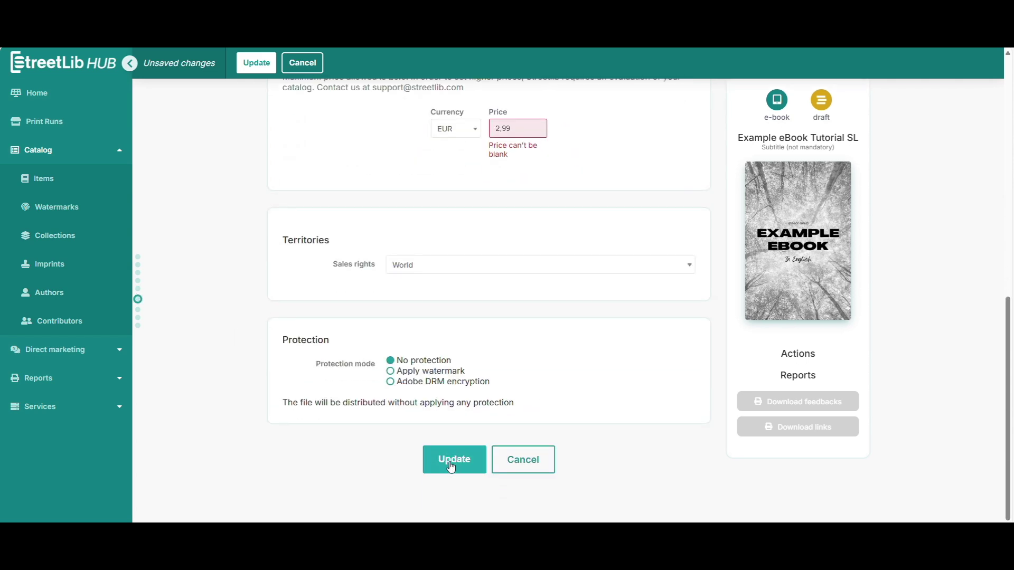
pyautogui.click(453, 127)
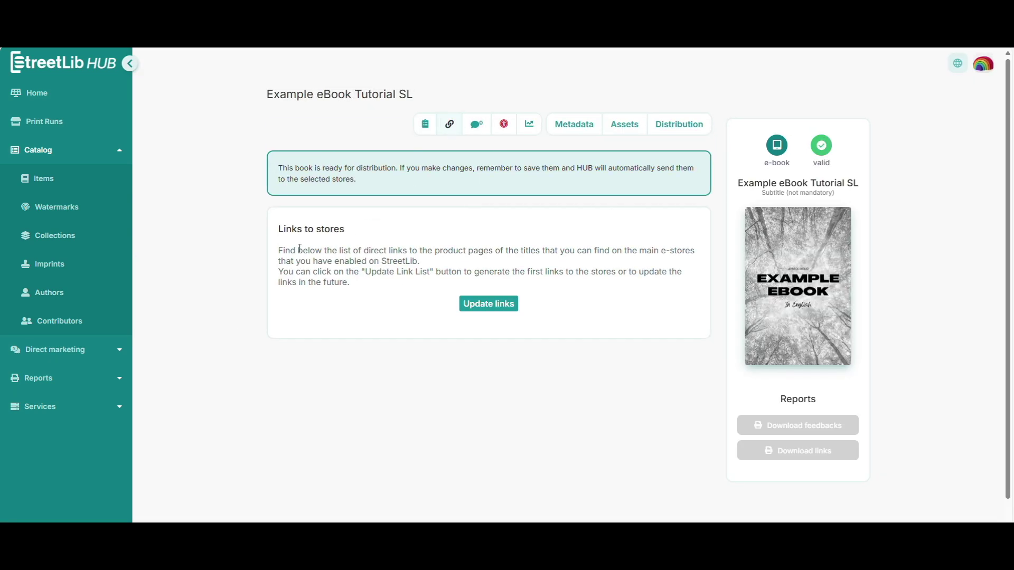
# Step: Regenerate the ebook's store links and review its store feedbacks and accessibility report
pyautogui.click(496, 305)
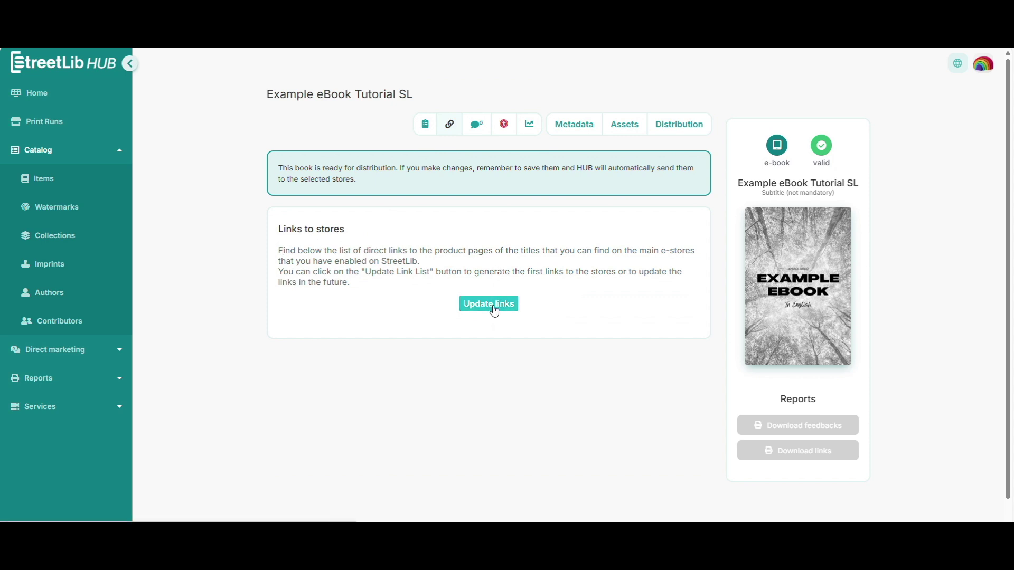
pyautogui.click(477, 124)
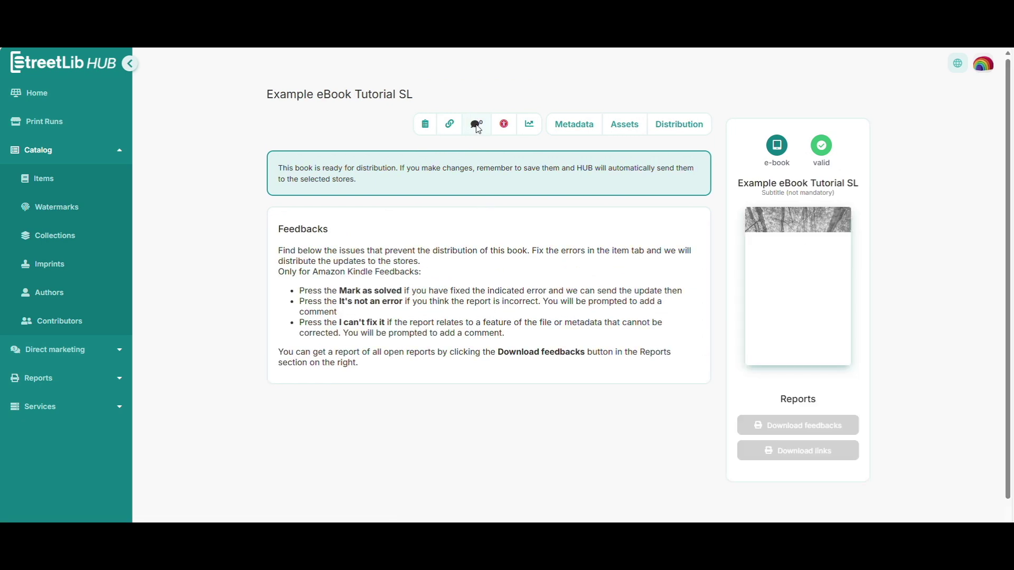
pyautogui.click(503, 124)
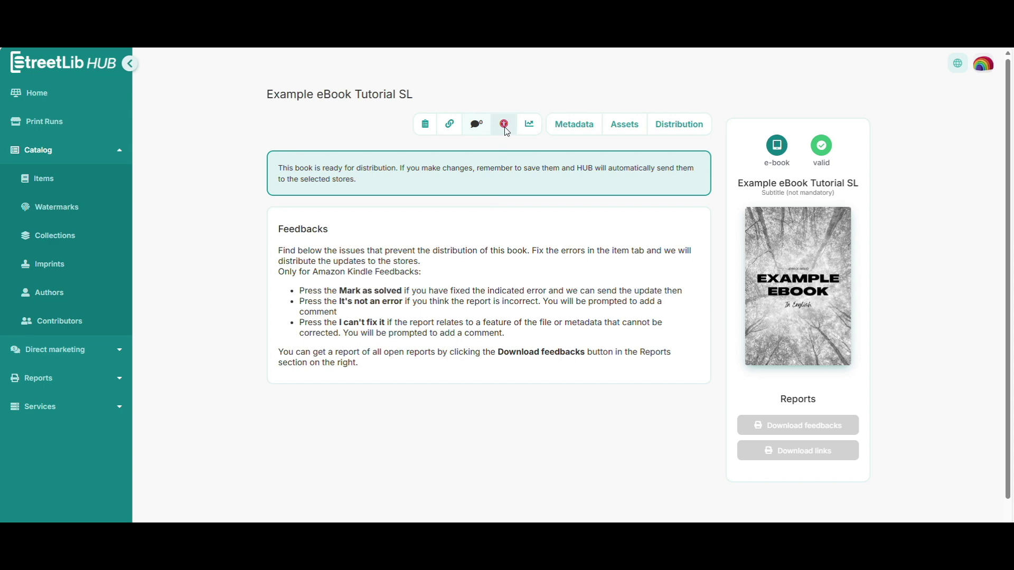
pyautogui.scroll(-2, 501, 296)
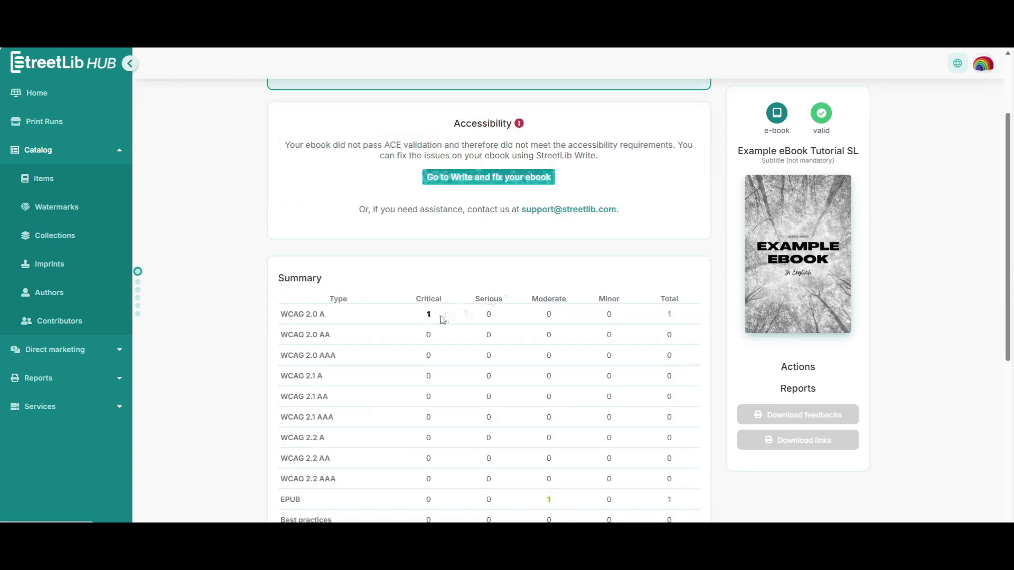
pyautogui.scroll(-5, 507, 304)
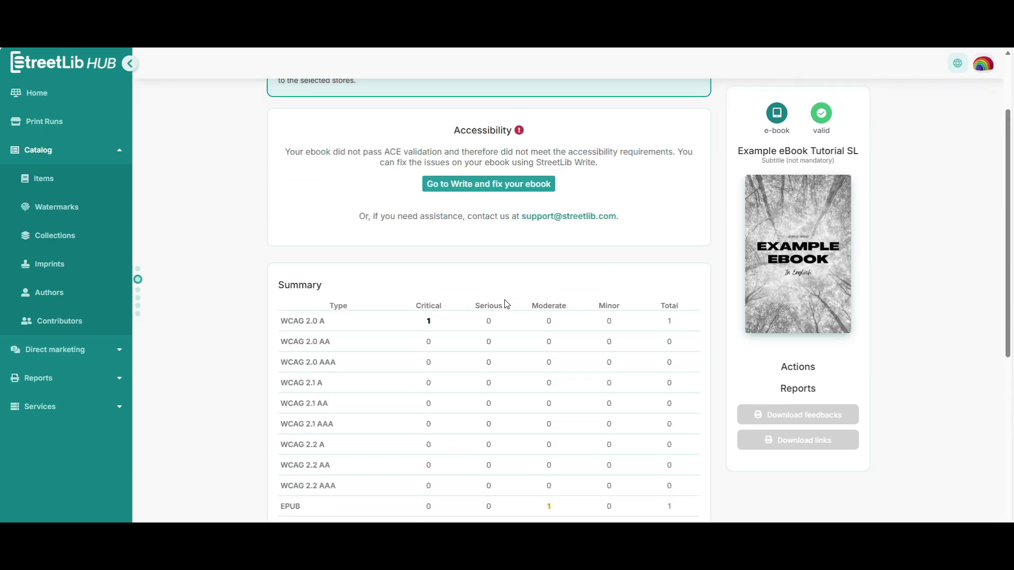
pyautogui.scroll(2, 506, 304)
# Step: Look through the Product Insights sales charts, then return to the main StreetLib dashboard
pyautogui.click(530, 125)
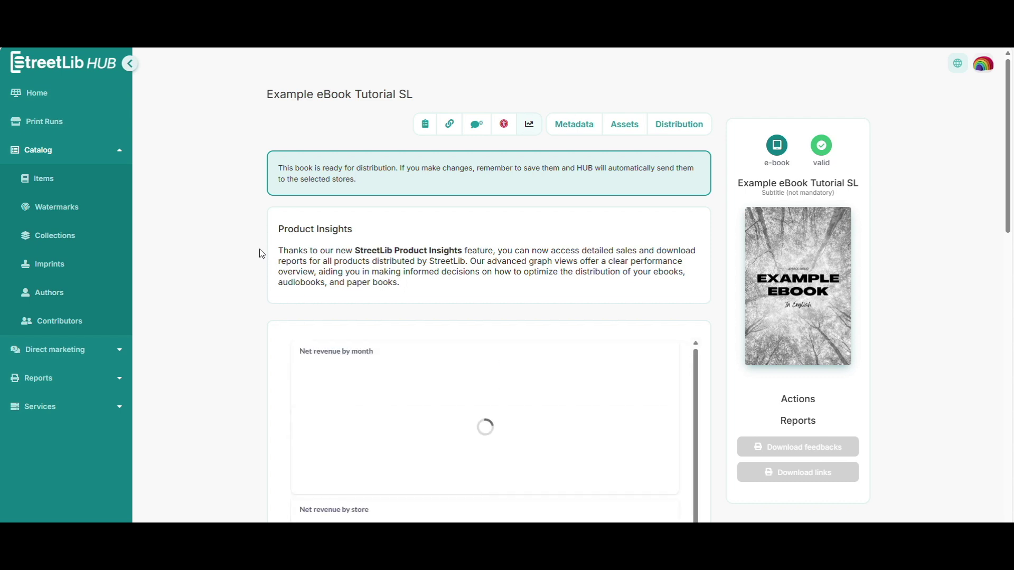
pyautogui.scroll(-6, 261, 254)
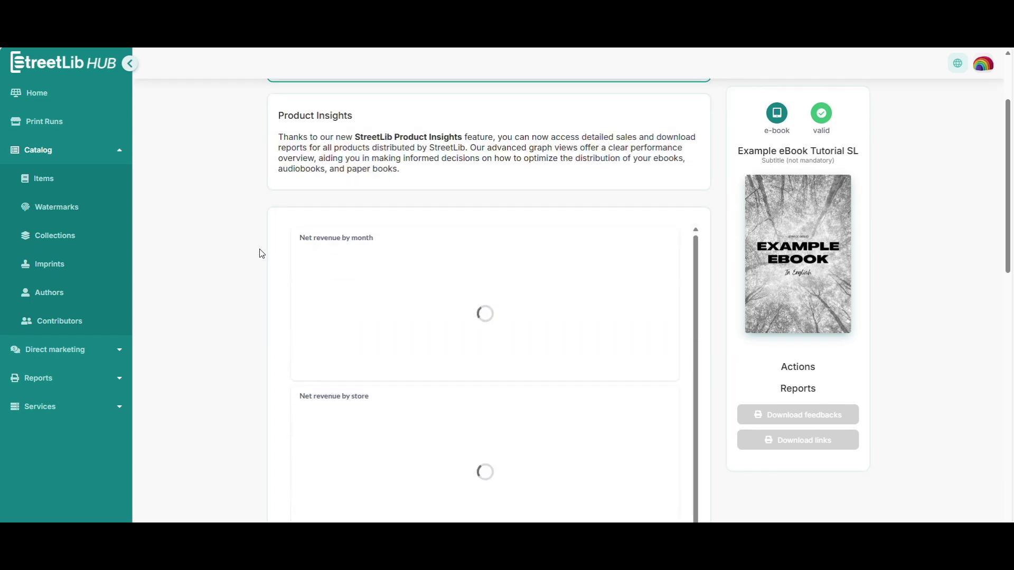
pyautogui.scroll(-5, 262, 254)
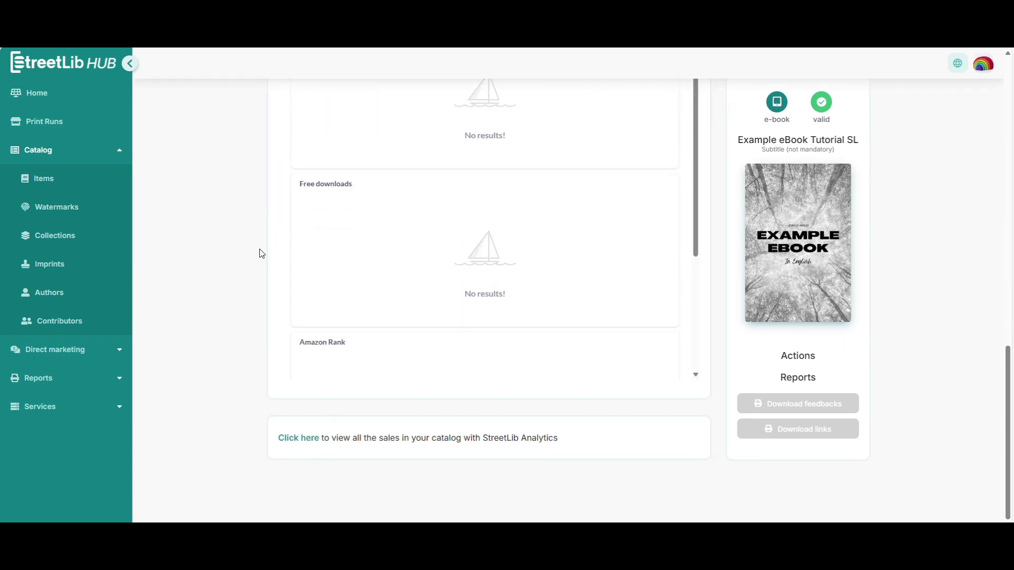
pyautogui.scroll(15, 261, 254)
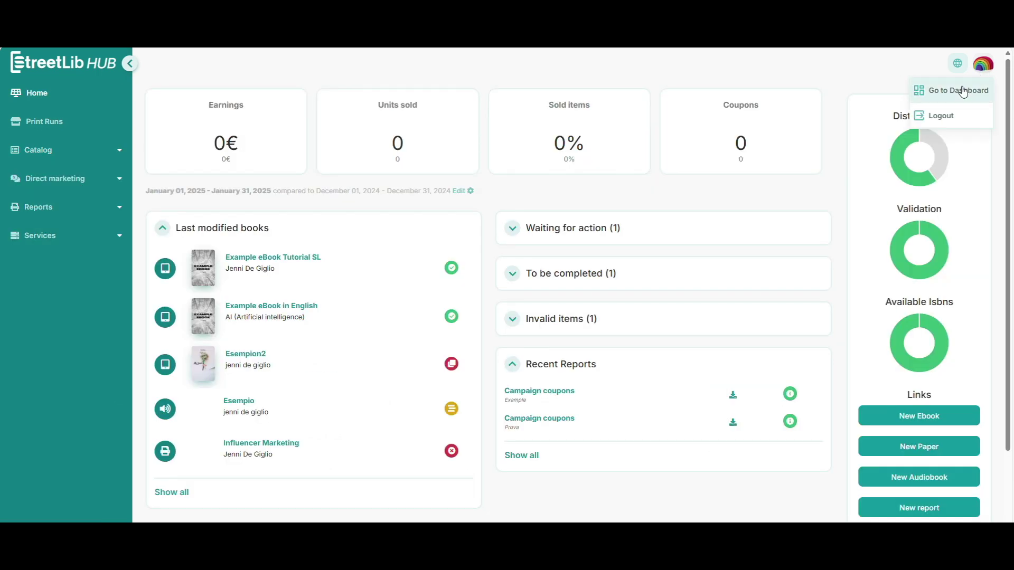
pyautogui.click(961, 89)
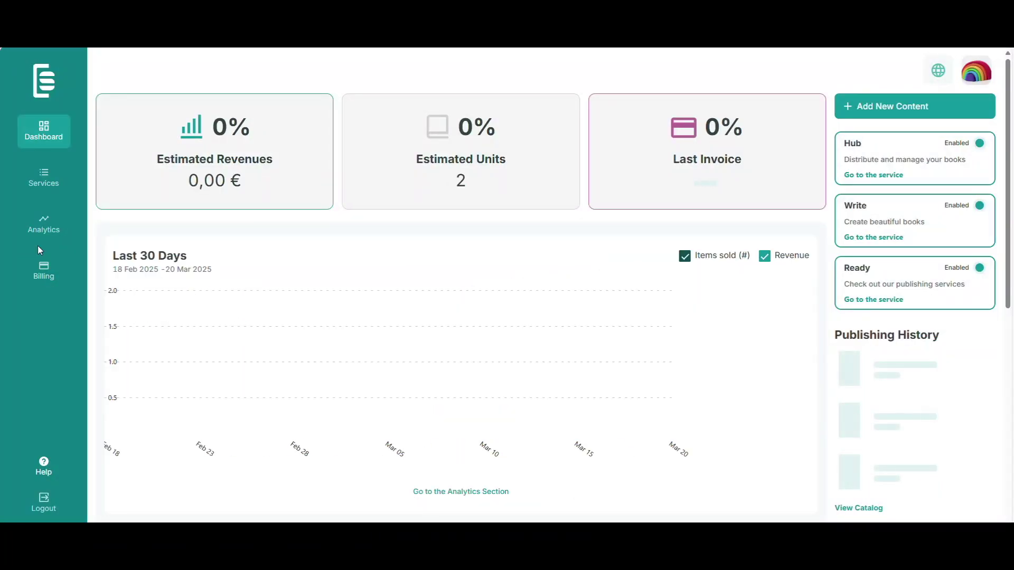
# Step: Switch the Analytics sales view from Last 30 Days to This Year (01 Jan–20 Mar 2025)
pyautogui.click(44, 226)
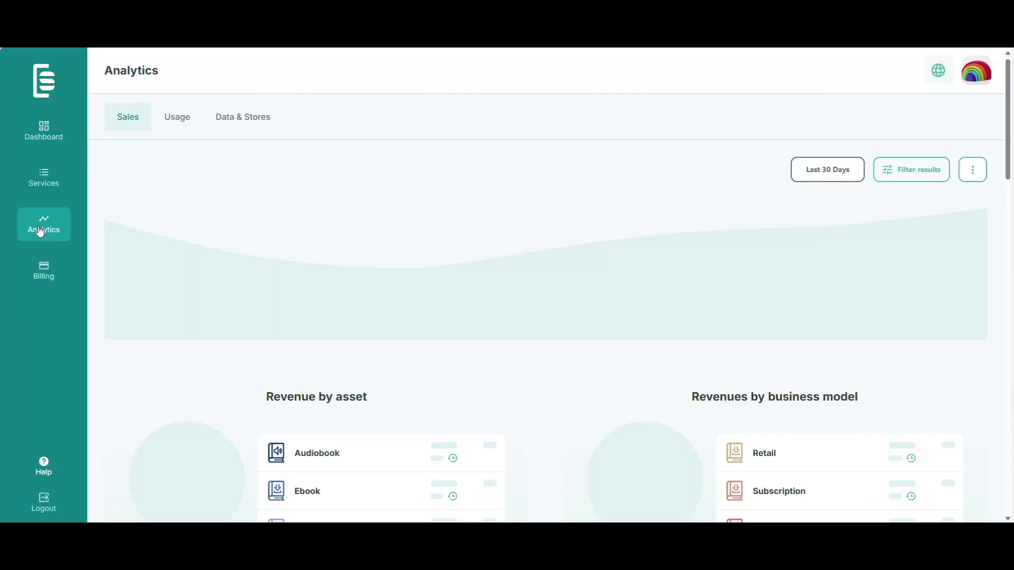
pyautogui.click(839, 182)
pyautogui.click(779, 233)
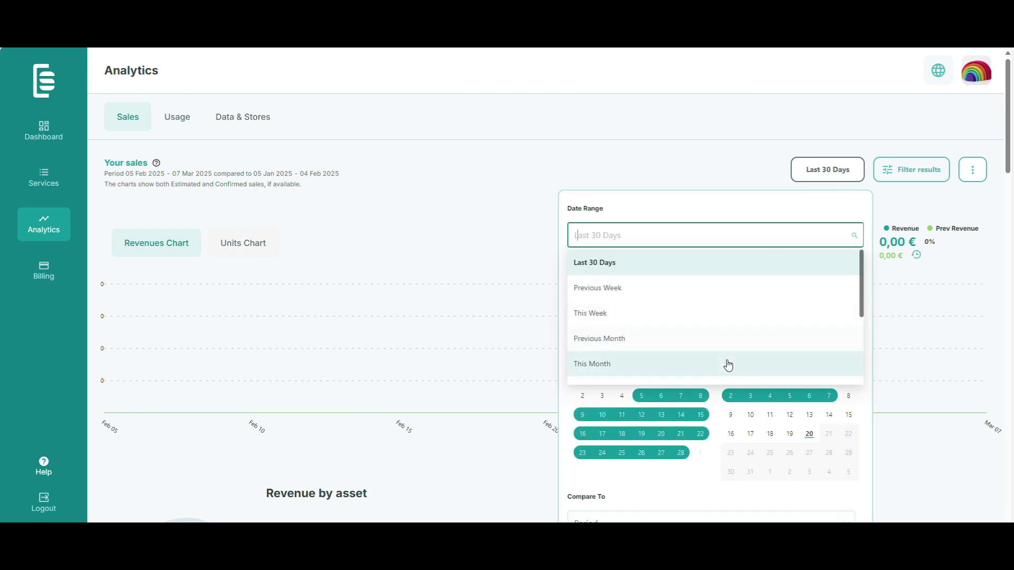
pyautogui.scroll(-3, 687, 354)
pyautogui.click(628, 334)
pyautogui.scroll(-2, 687, 380)
pyautogui.click(833, 449)
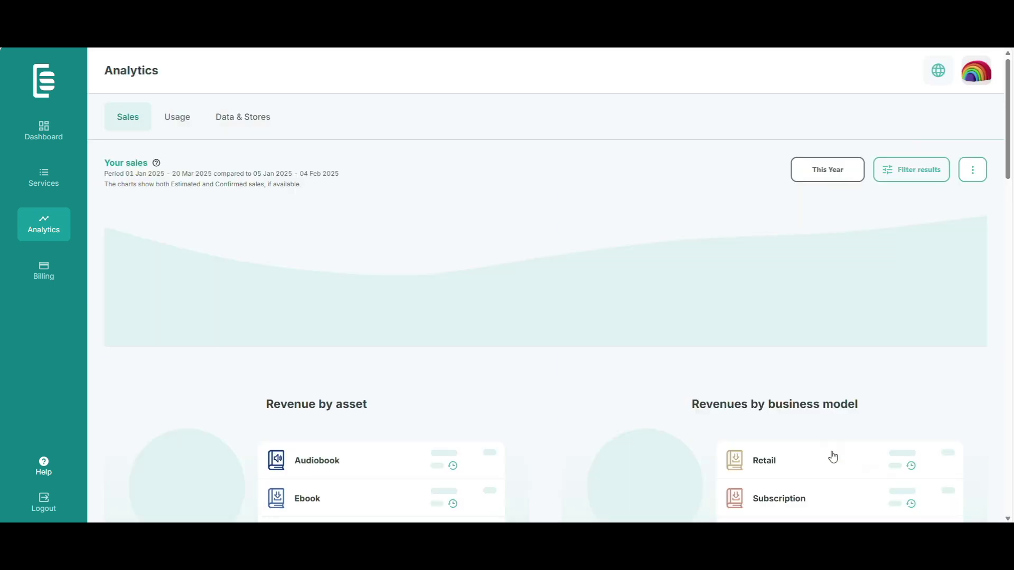